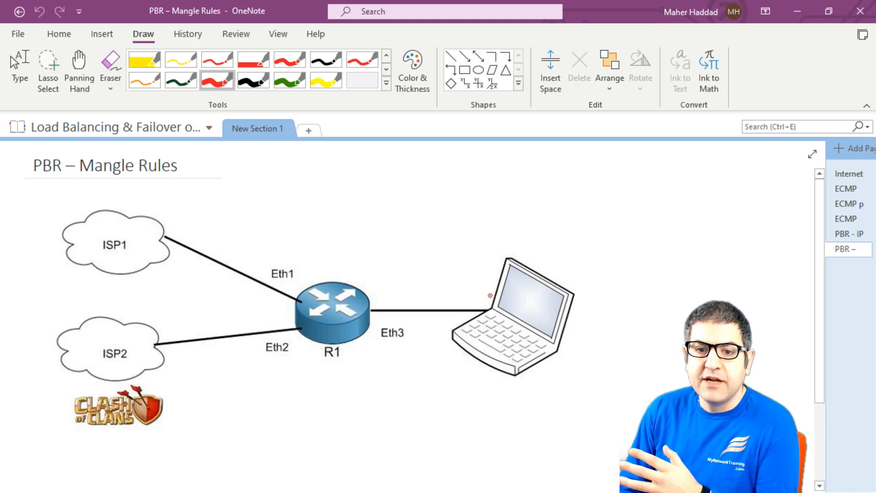
- Draw two long red arrows on the network diagram, one below R1 towards ISP2 and one from the laptop towards ISP1
mouse_move(420, 359)
mouse_down()
mouse_move(197, 377)
mouse_move(196, 391)
mouse_move(209, 364)
mouse_up()
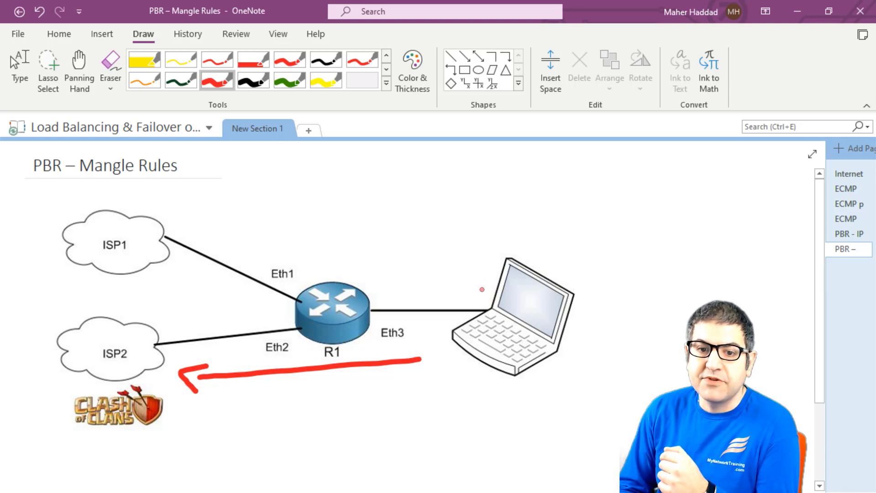
mouse_move(483, 291)
mouse_down()
mouse_move(274, 234)
mouse_move(203, 227)
mouse_up()
mouse_move(212, 216)
mouse_down()
mouse_move(201, 216)
mouse_move(198, 241)
mouse_up()
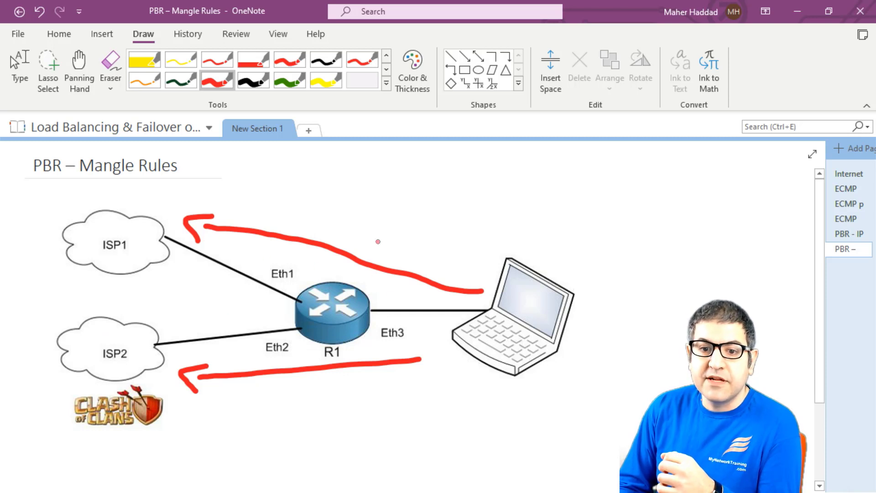
- Mark the laptop with a short red arrow, add a shorter arrow towards ISP2, and draw another red stroke from the laptop towards ISP1
drag(526, 218, 520, 241)
mouse_move(515, 227)
mouse_down()
mouse_move(515, 241)
mouse_move(540, 234)
mouse_up()
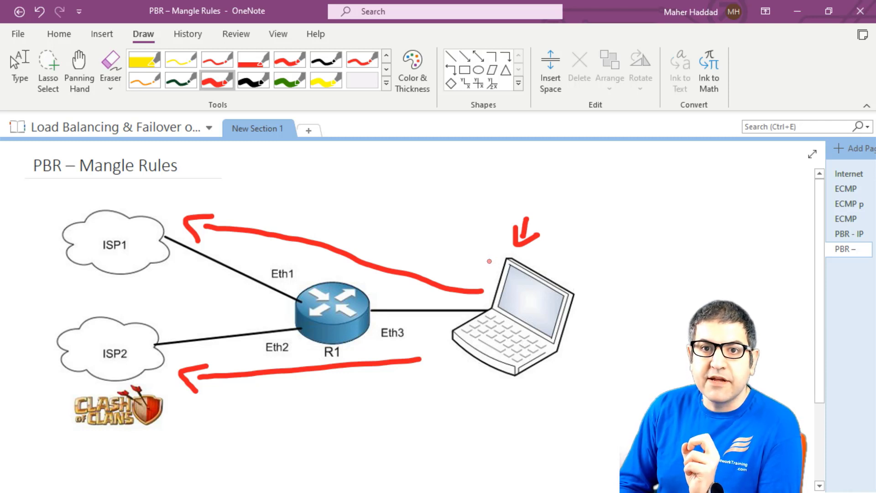
drag(361, 383, 266, 389)
mouse_move(272, 379)
mouse_down()
mouse_move(247, 385)
mouse_move(260, 402)
mouse_up()
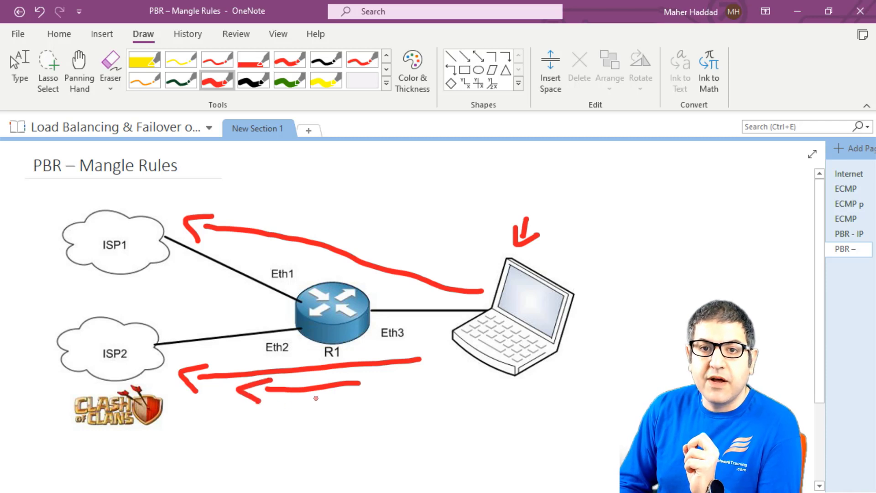
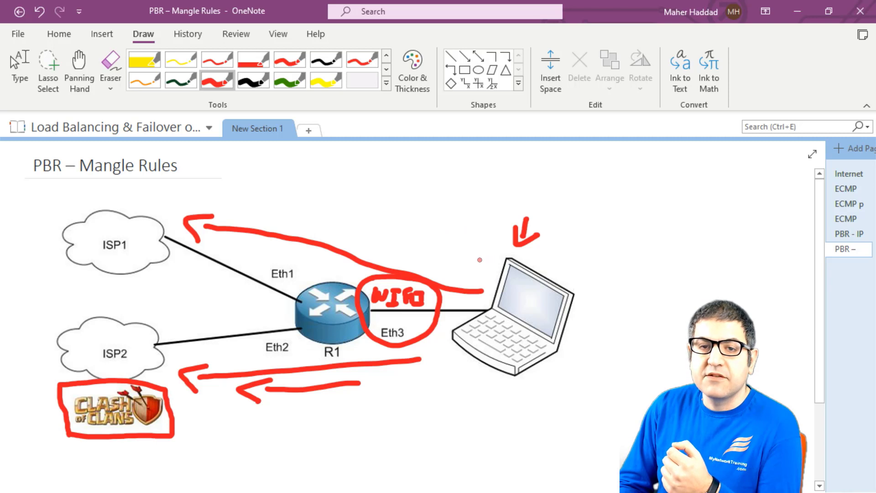
drag(468, 253, 258, 213)
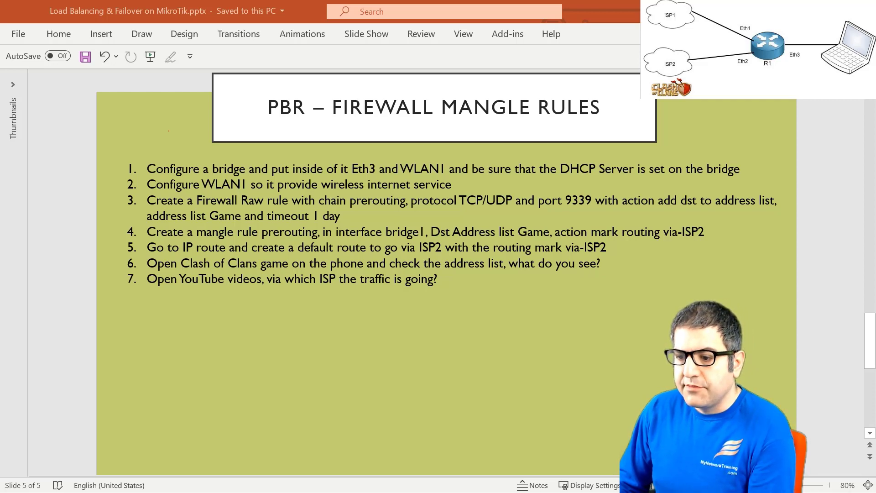
- Switch to WinBox and create a new bridge named bridge-LAN
key(alt+Tab)
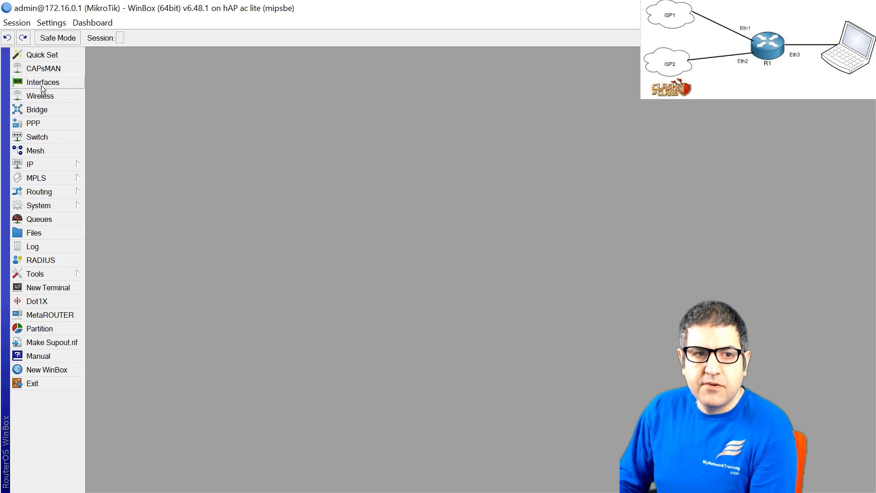
click(45, 110)
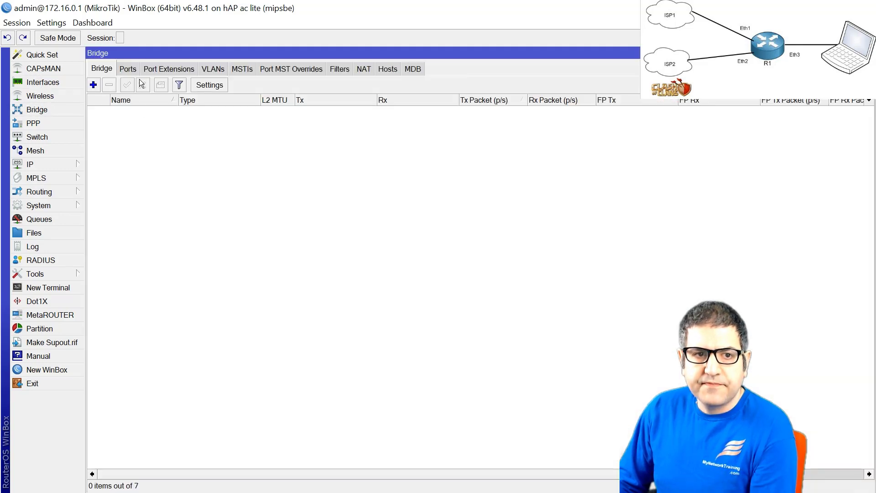
click(95, 84)
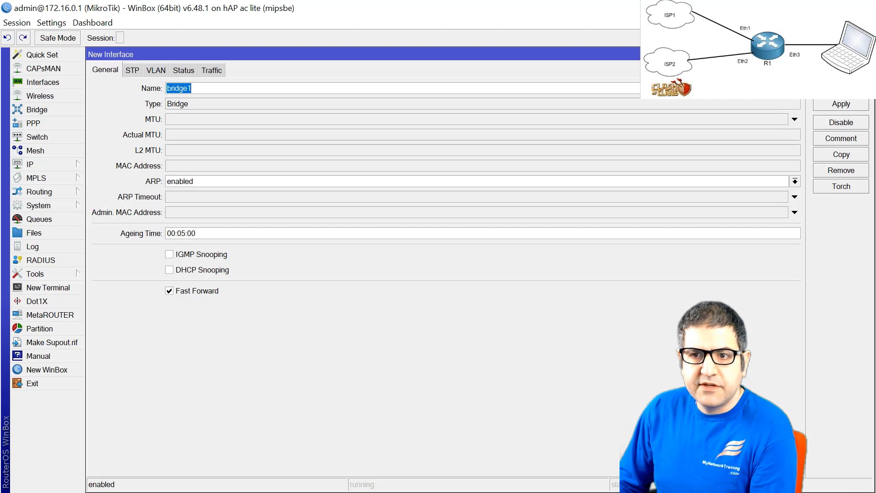
click(258, 87)
key(BackSpace)
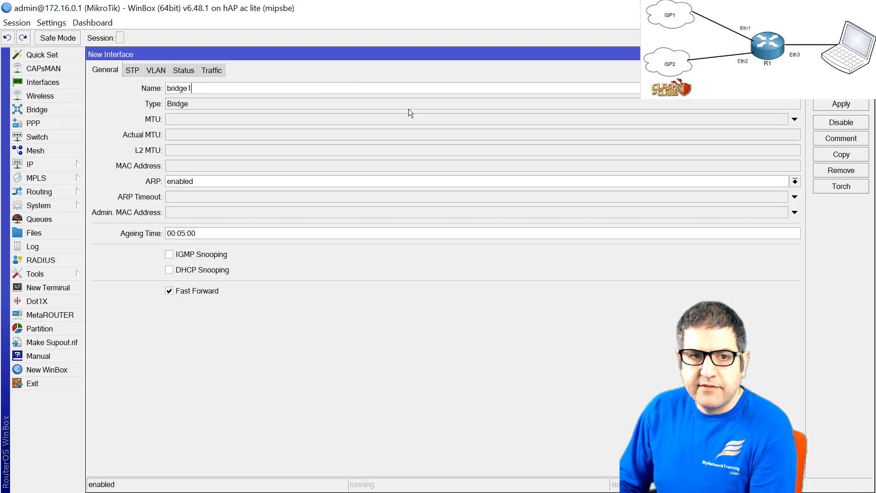
text(-LAN)
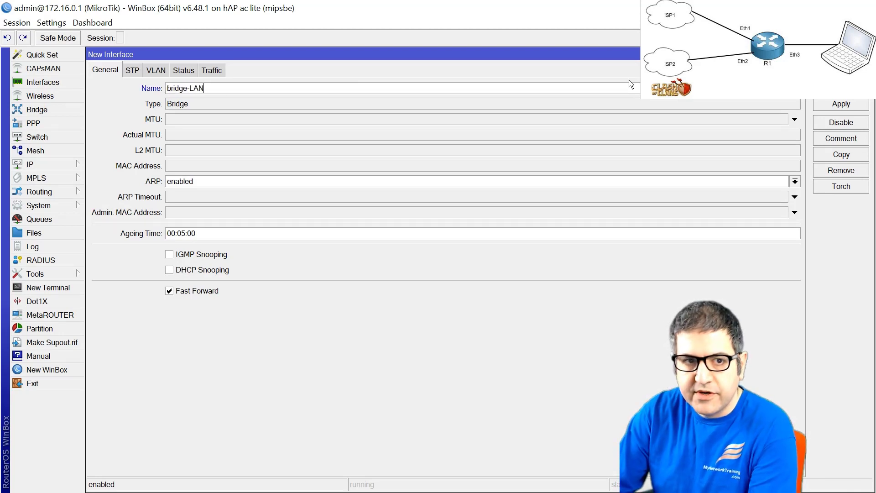
key(Return)
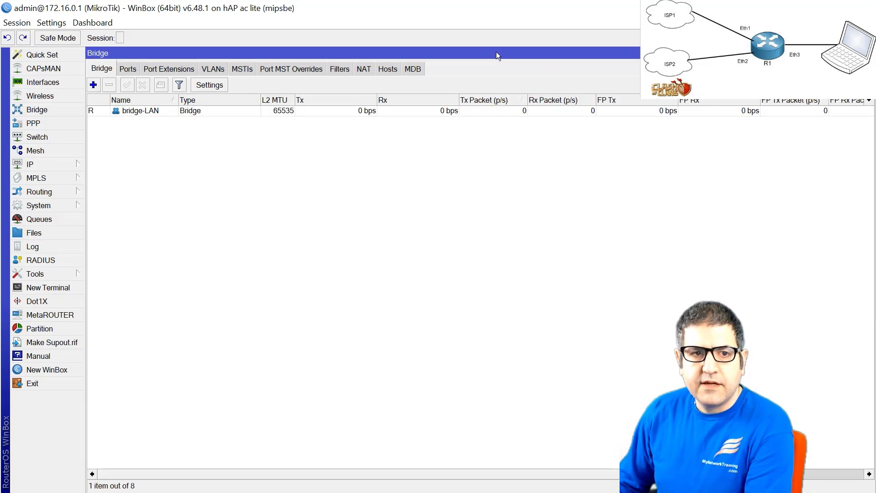
- Add the wlan1 interface as a port of bridge-LAN
click(128, 69)
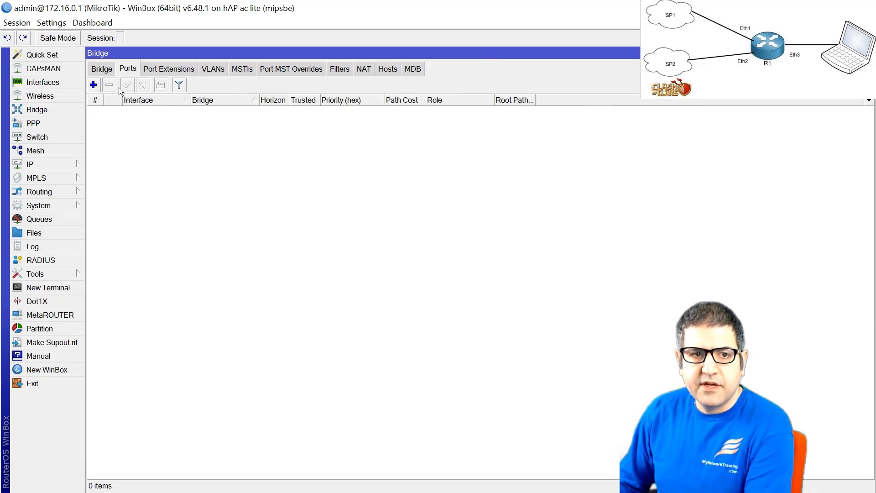
click(93, 84)
click(182, 120)
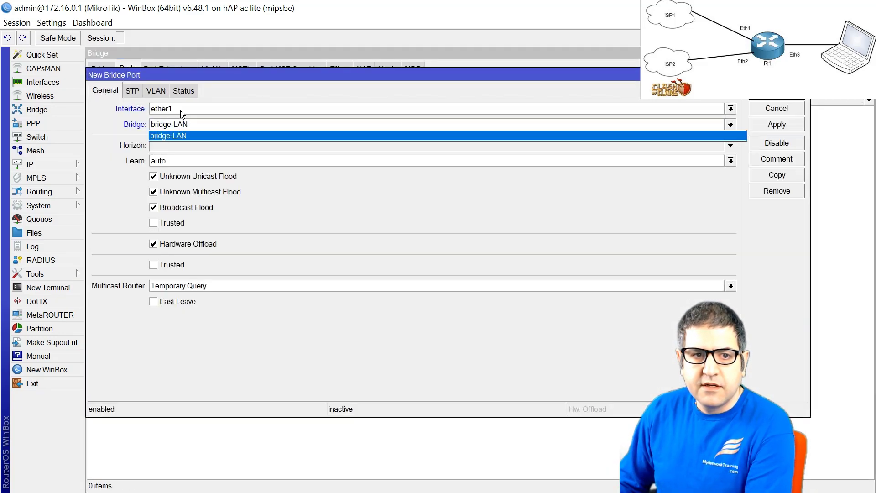
click(181, 110)
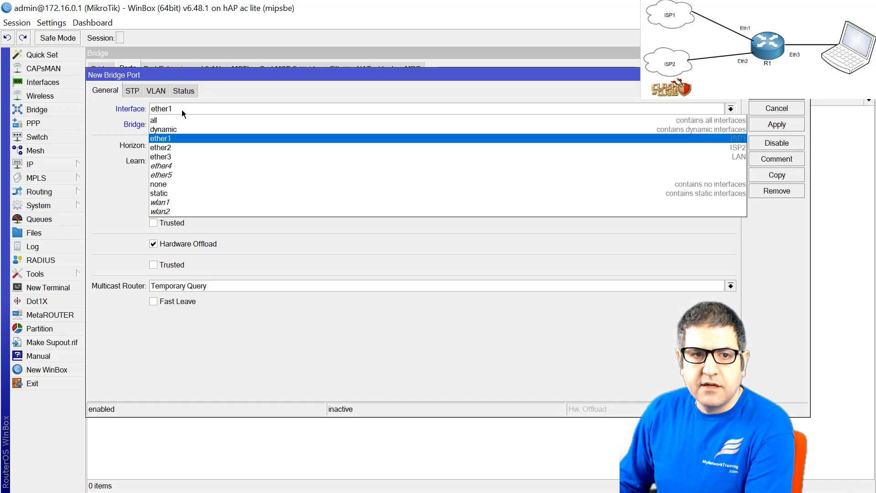
click(188, 202)
key(Return)
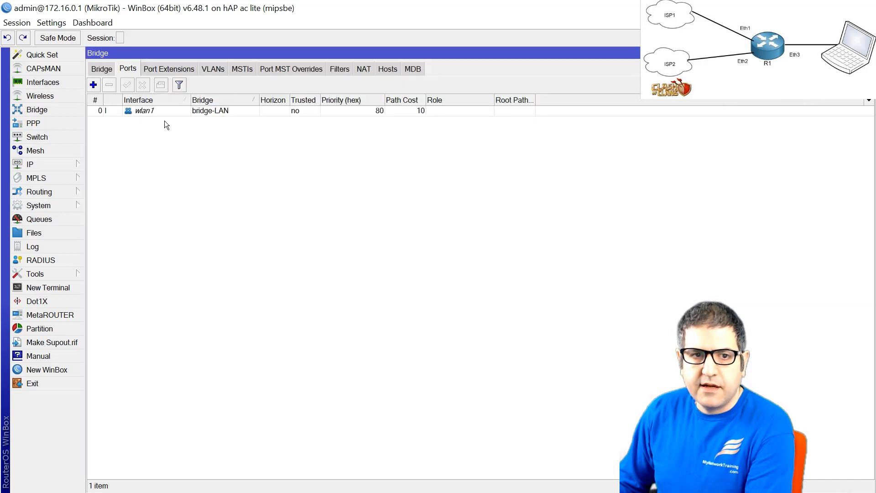
- Add the ether3 interface as a port of bridge-LAN and close the bridge settings
click(94, 85)
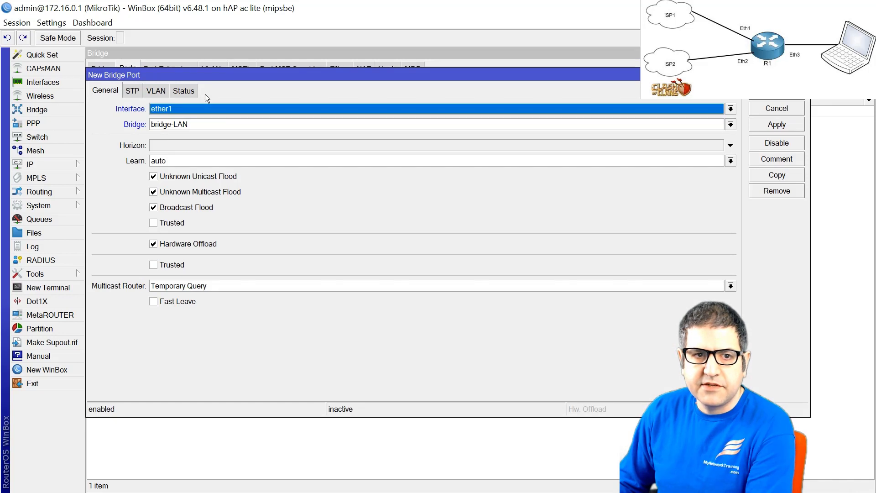
click(189, 108)
click(193, 155)
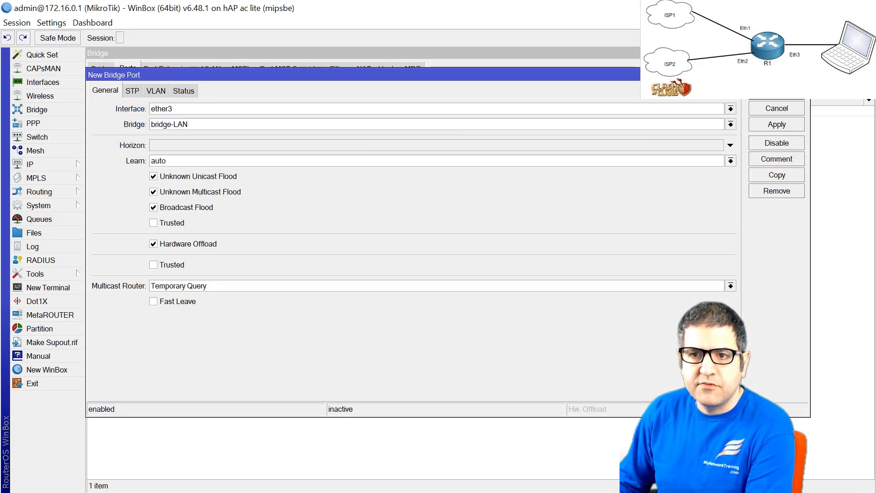
key(Return)
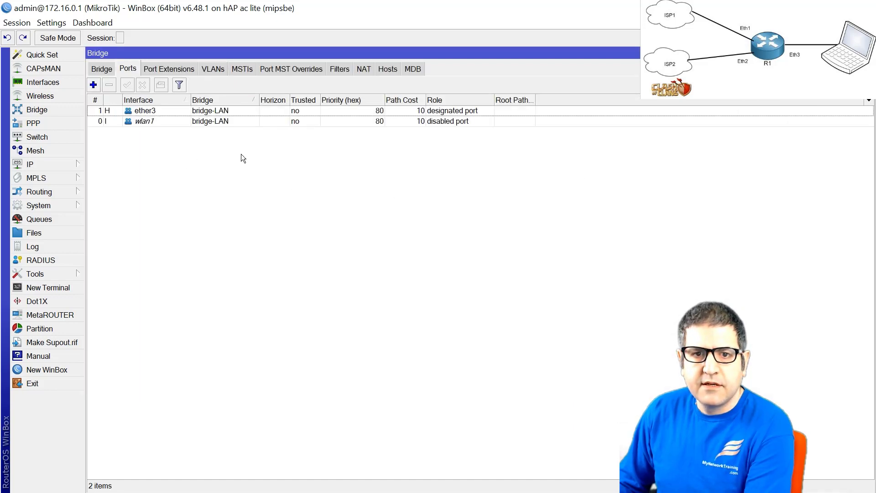
key(Escape)
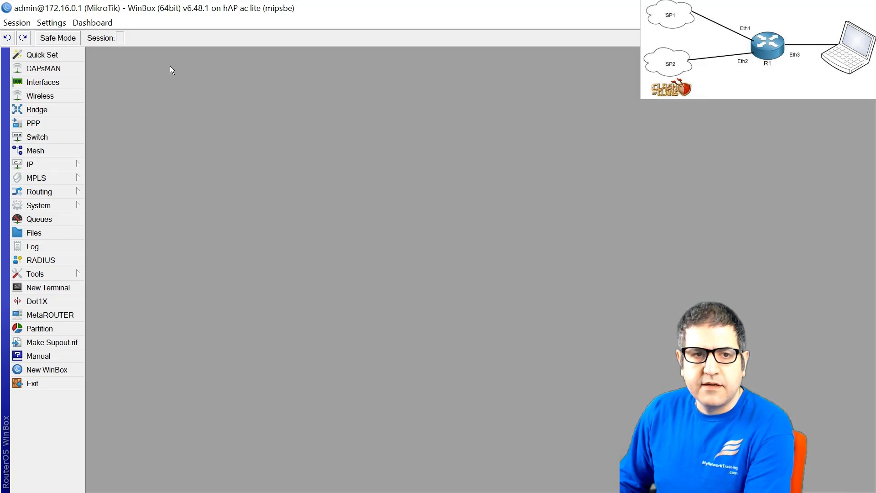
- Create a wireless security profile in dynamic keys mode with WPA2 PSK authentication and enter the WPA2 pre-shared key
click(50, 95)
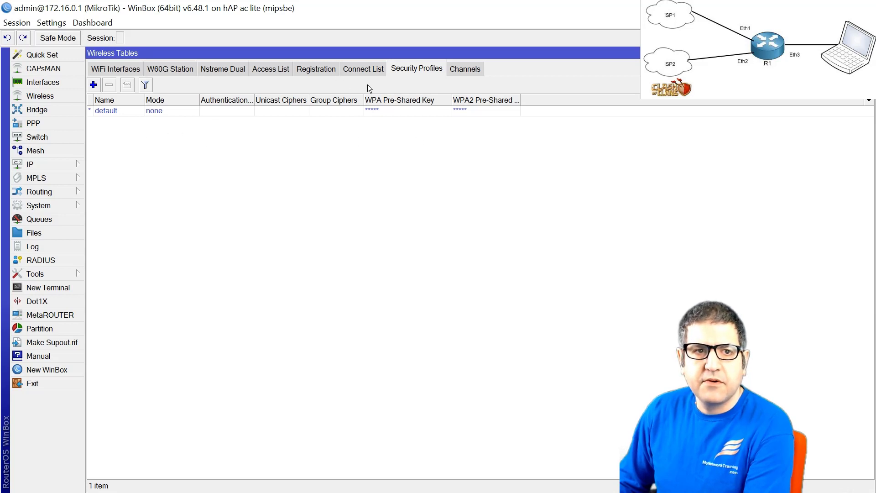
click(94, 85)
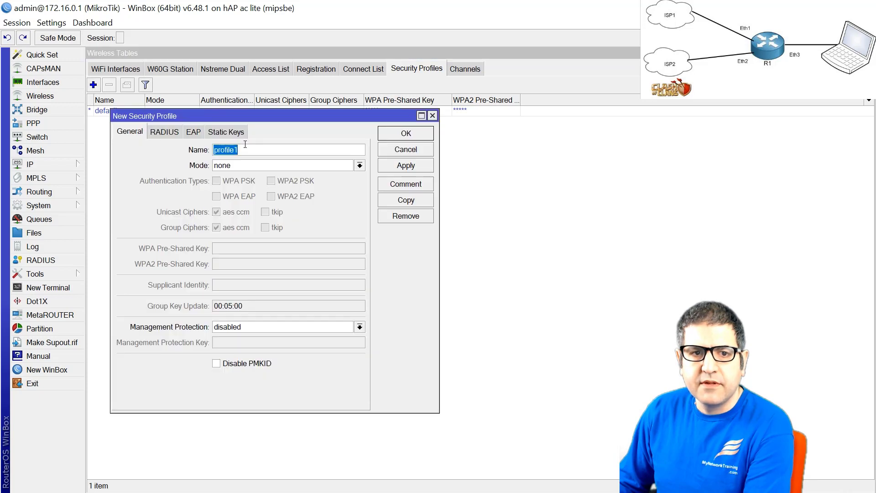
click(346, 166)
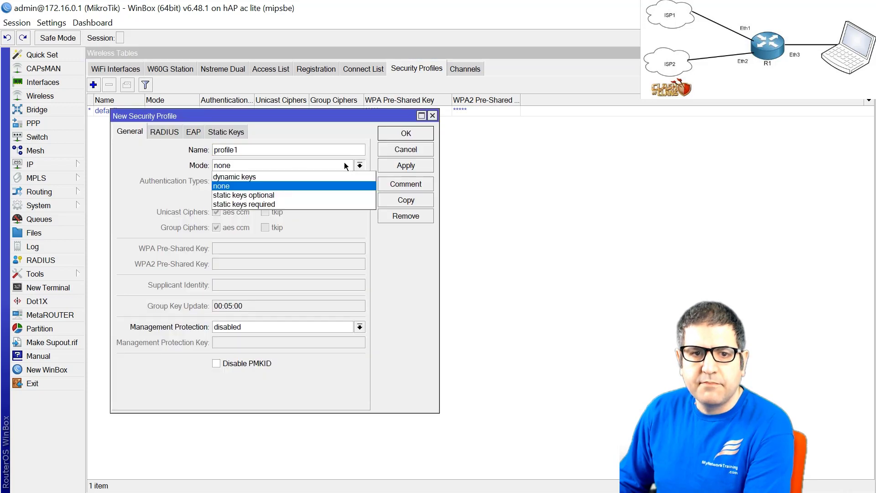
click(308, 177)
text(*)
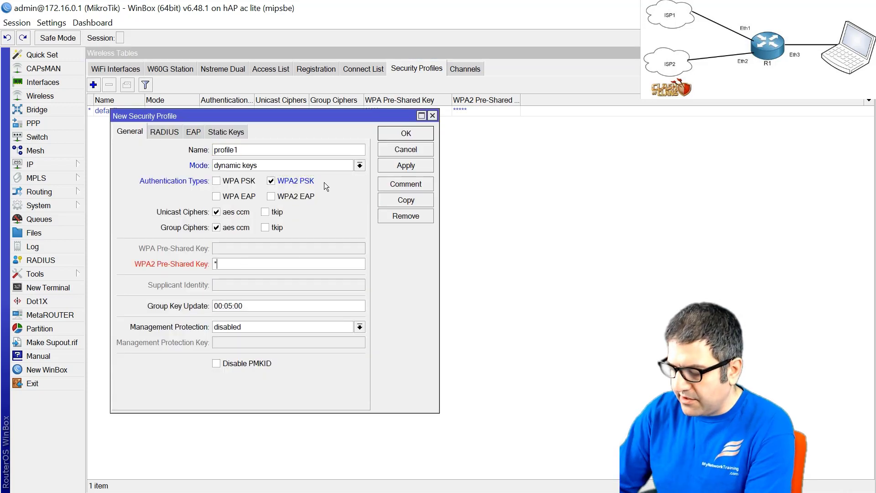
text(*******)
key(Return)
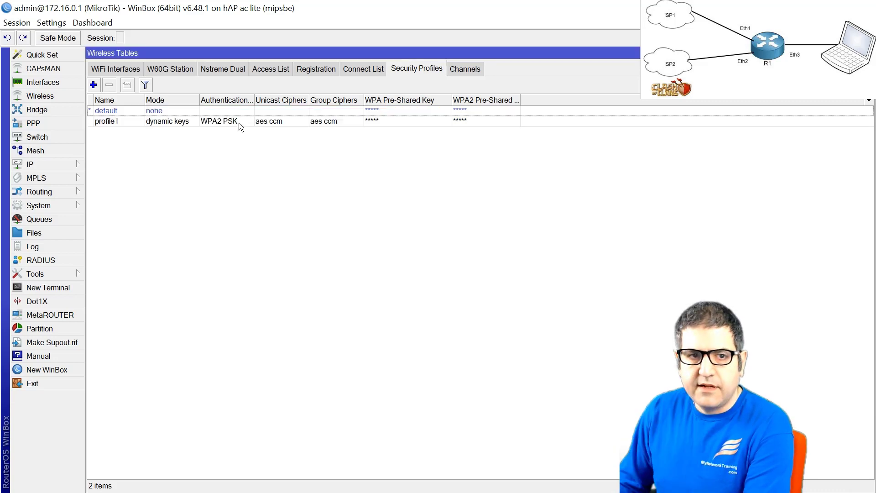
- Set the wlan1 wireless interface to ap bridge mode and the 2GHz-only-N band
click(122, 69)
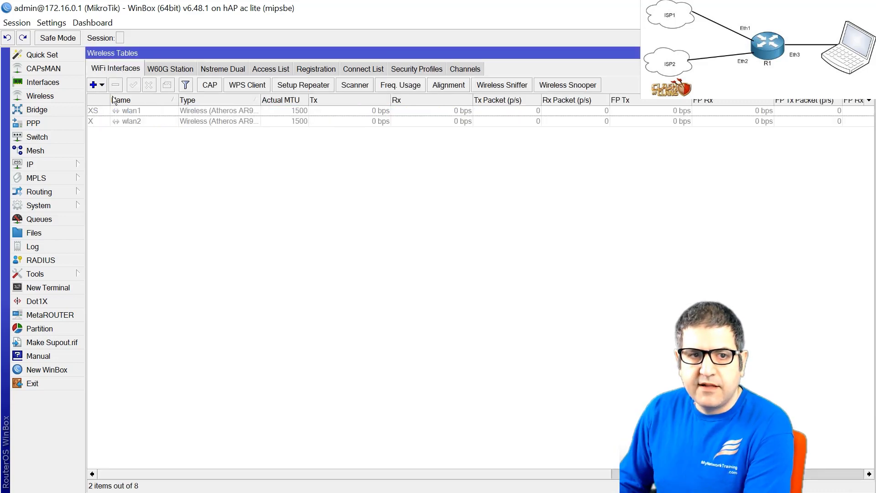
double_click(131, 111)
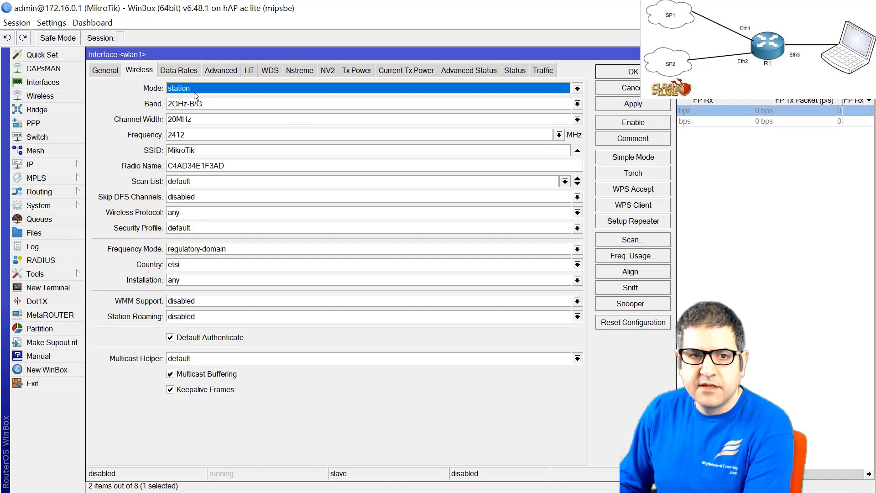
click(194, 91)
click(200, 110)
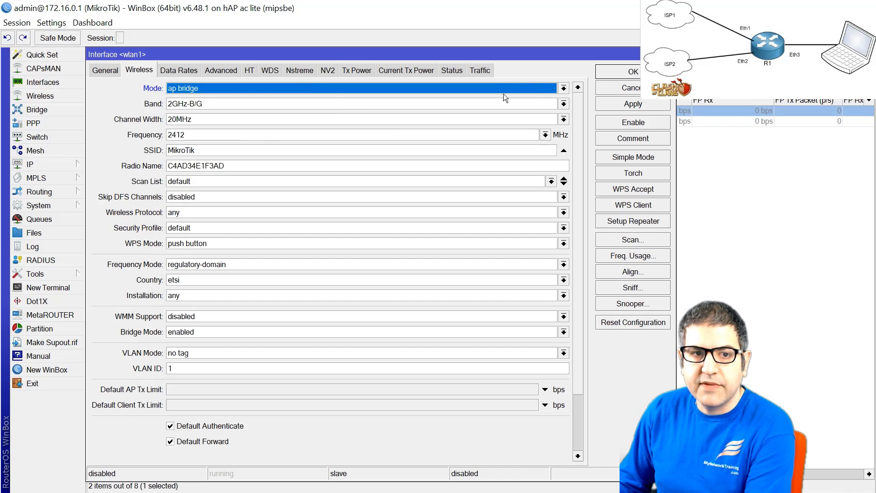
click(313, 104)
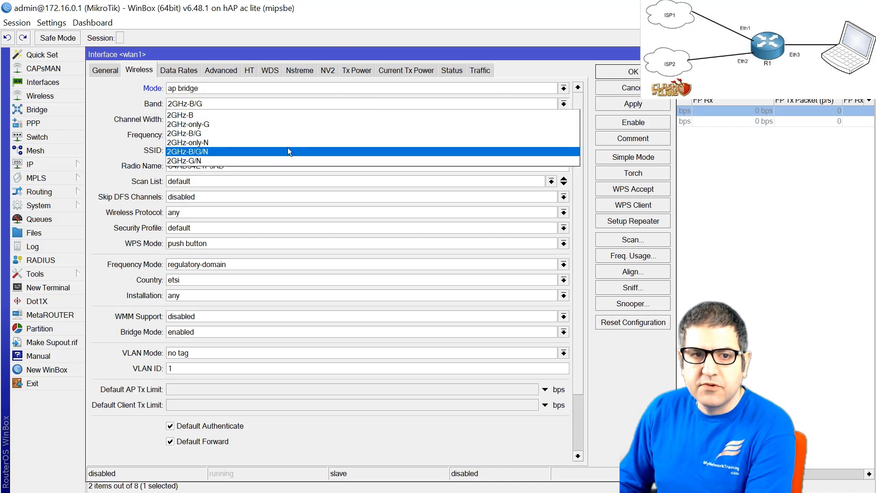
click(246, 138)
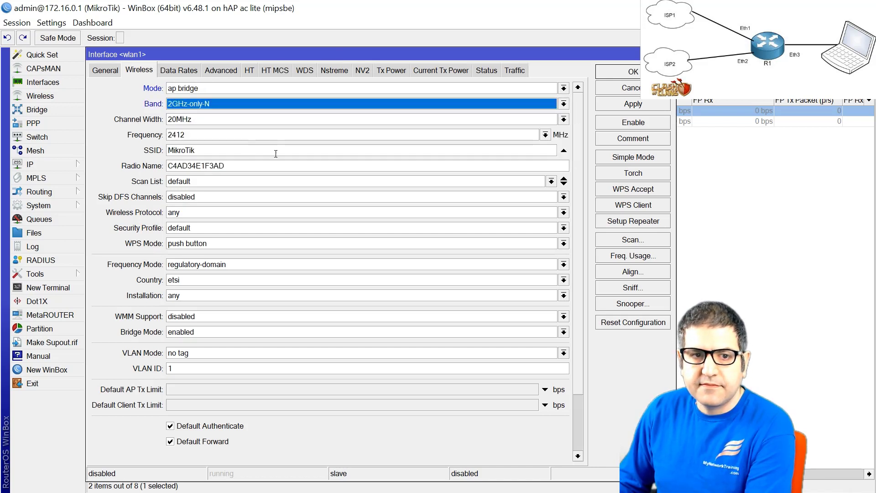
- Assign the security profile profile1 to wlan1, keep MikroTik as the SSID, and save the interface settings
double_click(219, 151)
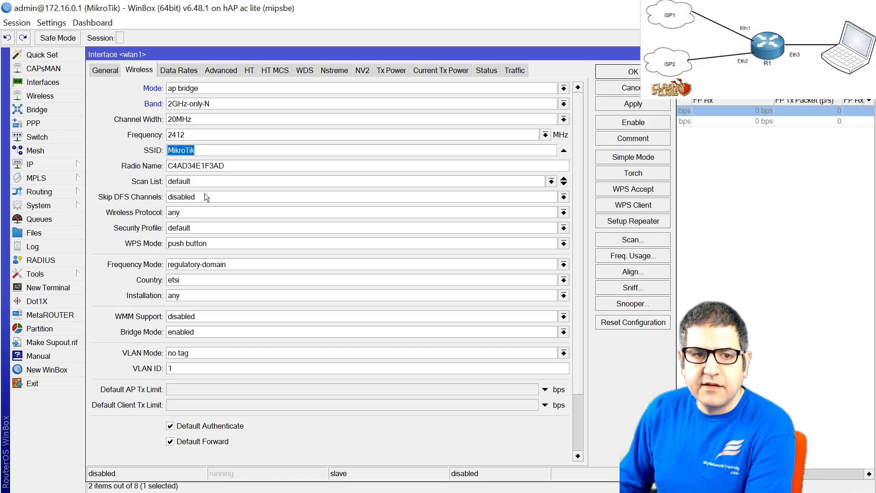
click(218, 226)
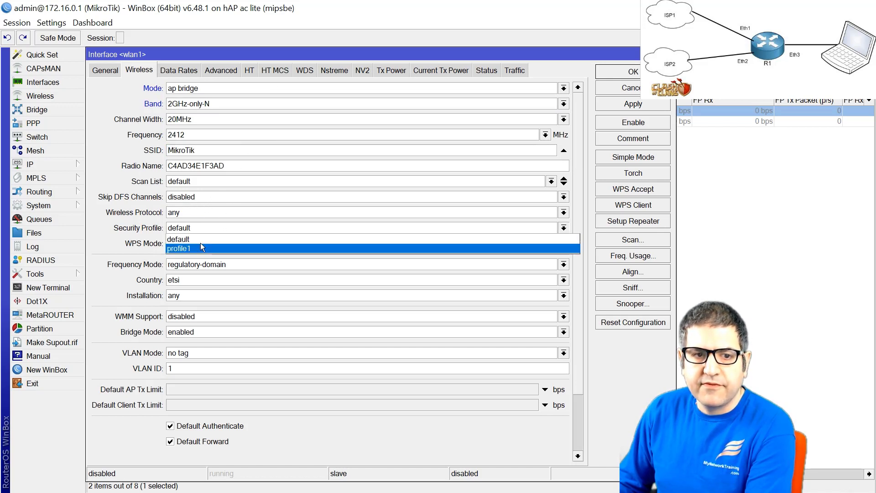
click(201, 243)
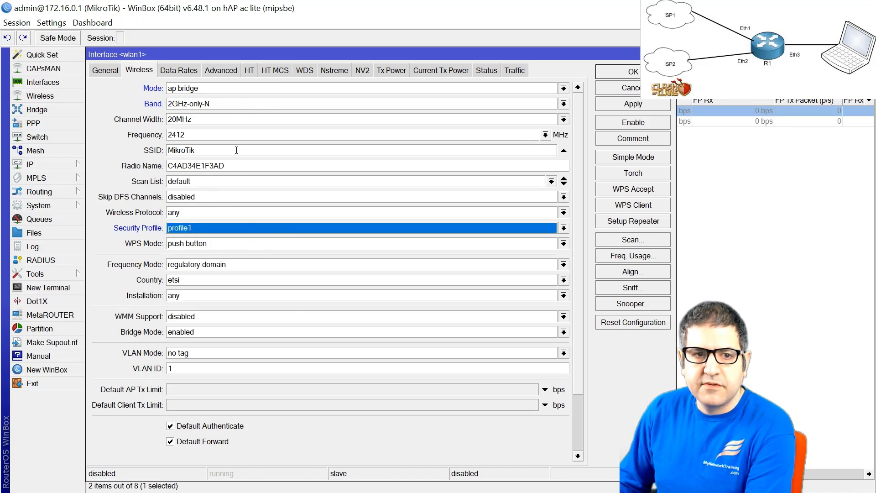
double_click(219, 151)
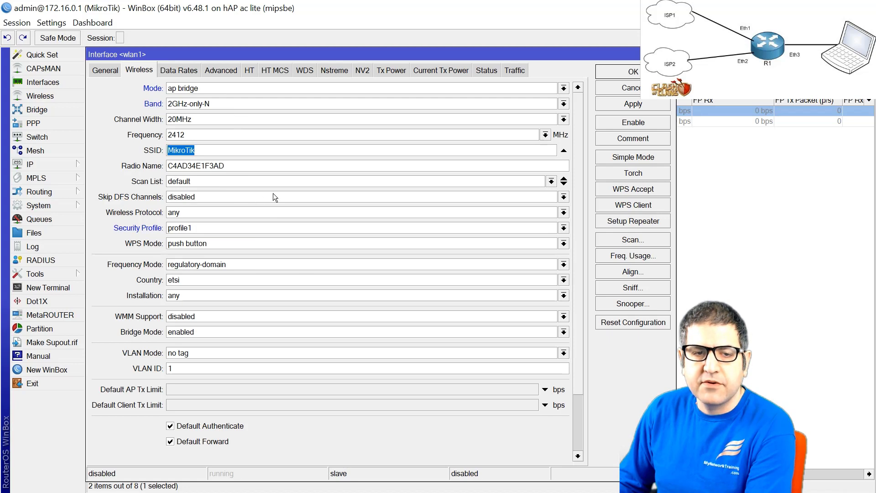
click(634, 74)
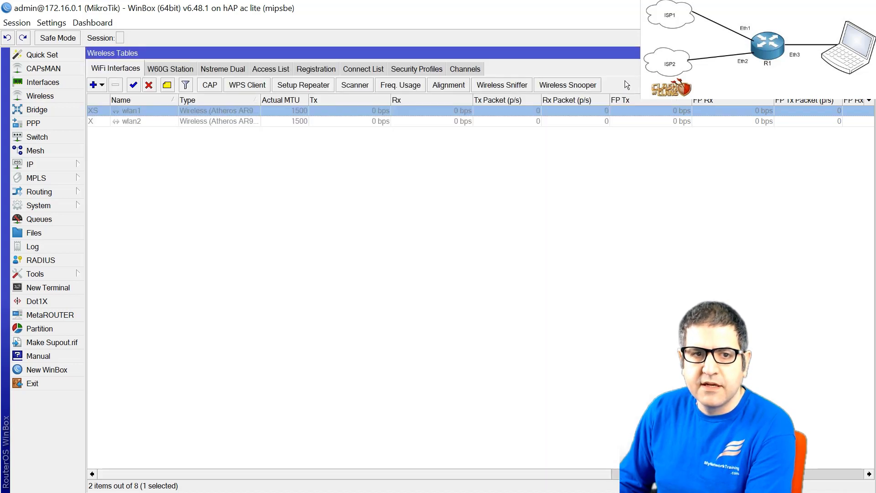
- Enable the wlan1 wireless interface and close the wireless tables
click(134, 85)
click(146, 153)
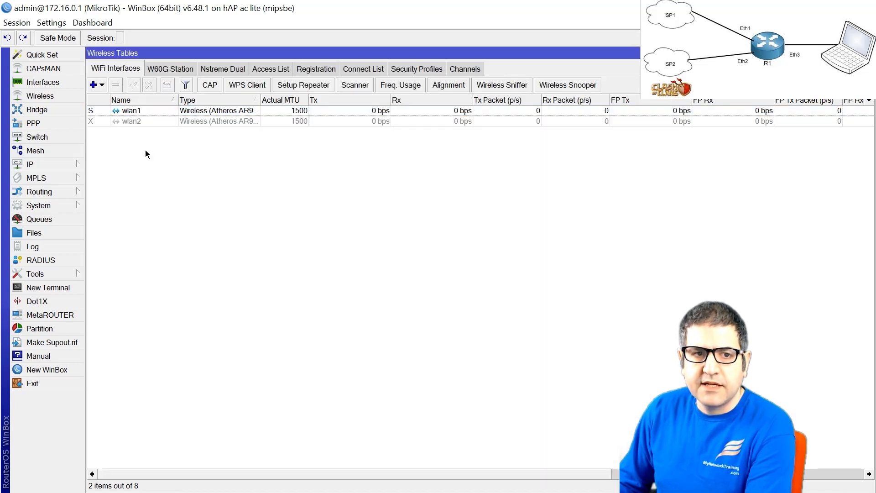
key(Escape)
- Move the DHCP server dhcp1 from ether3 to the bridge-LAN interface and save it
click(58, 163)
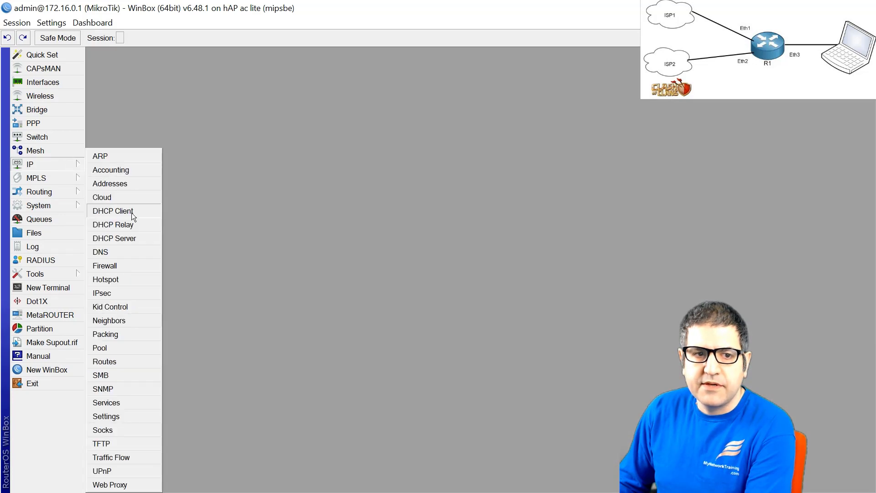
click(133, 236)
double_click(143, 124)
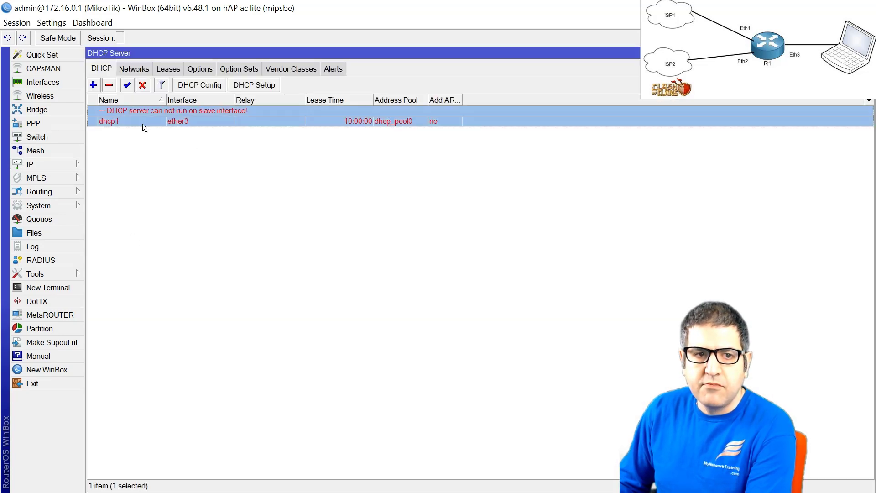
click(306, 69)
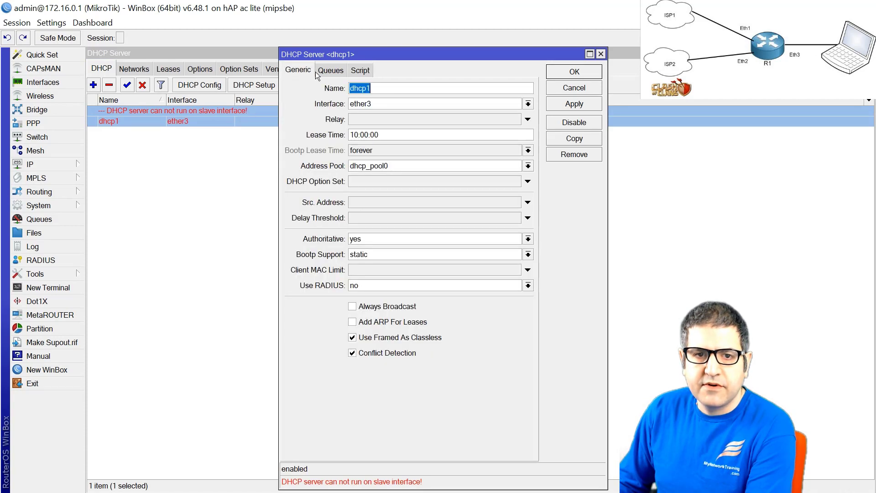
click(528, 104)
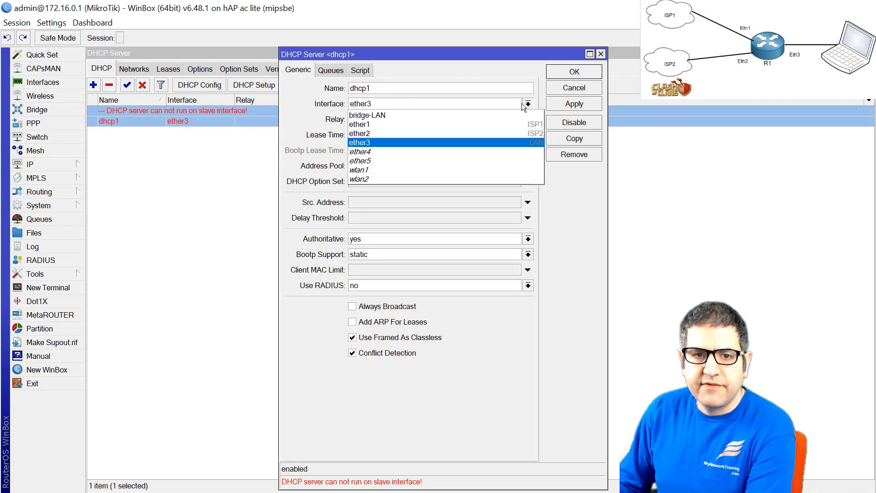
click(474, 116)
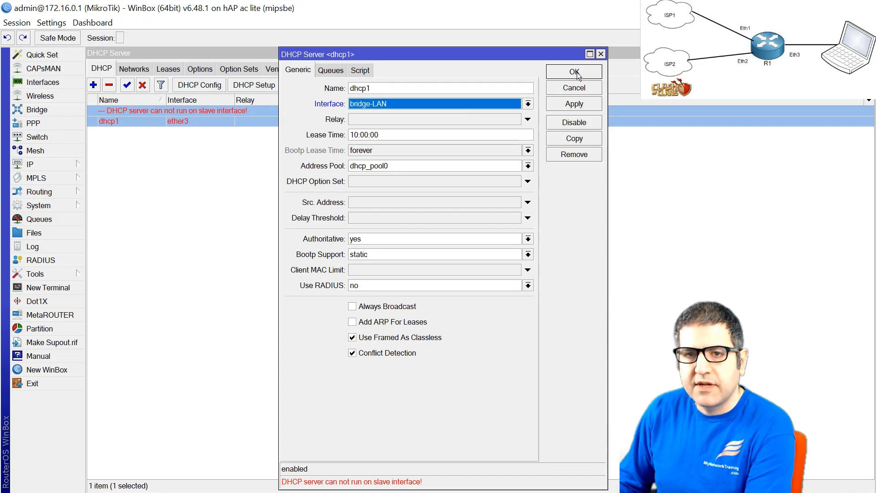
click(591, 74)
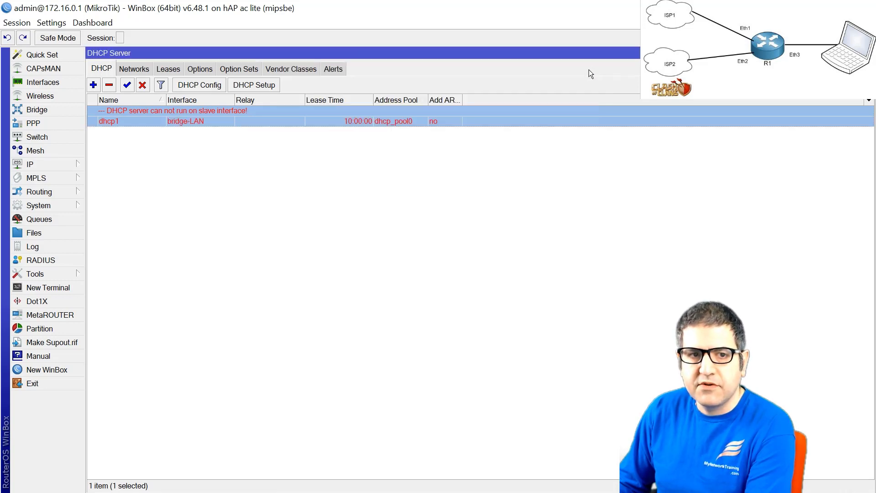
- Review the DHCP server's networks, leases, options and option sets, and recheck the status of the dhcp1 entry
click(327, 154)
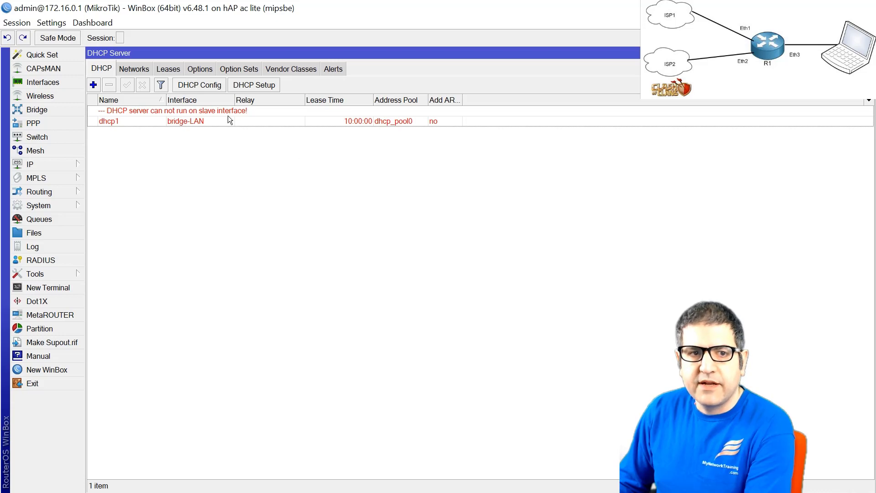
click(198, 118)
click(137, 69)
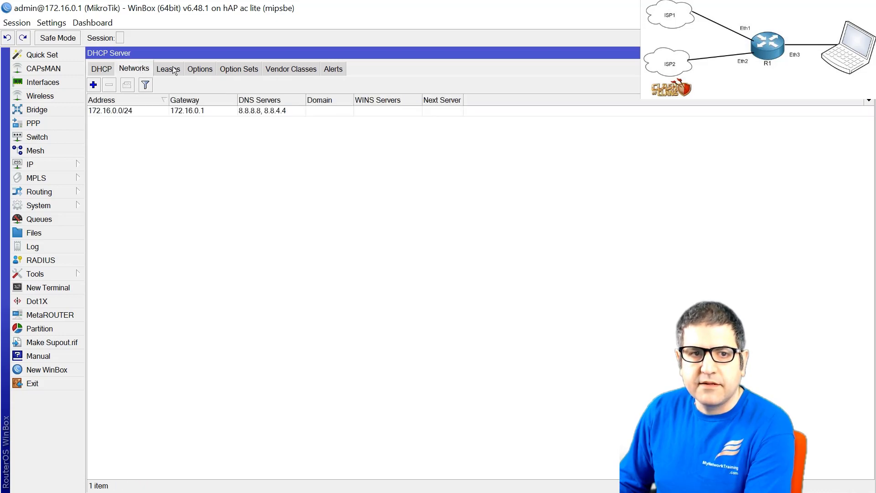
click(173, 69)
click(208, 69)
click(242, 70)
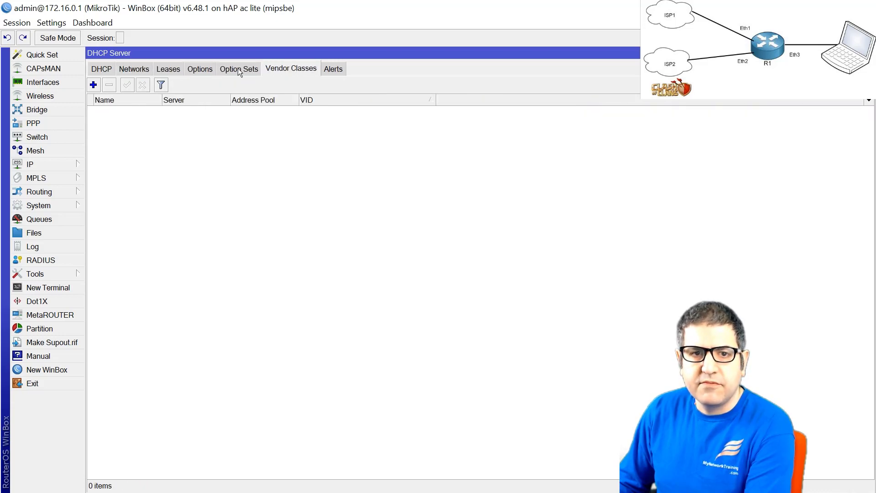
click(102, 72)
click(108, 120)
click(106, 114)
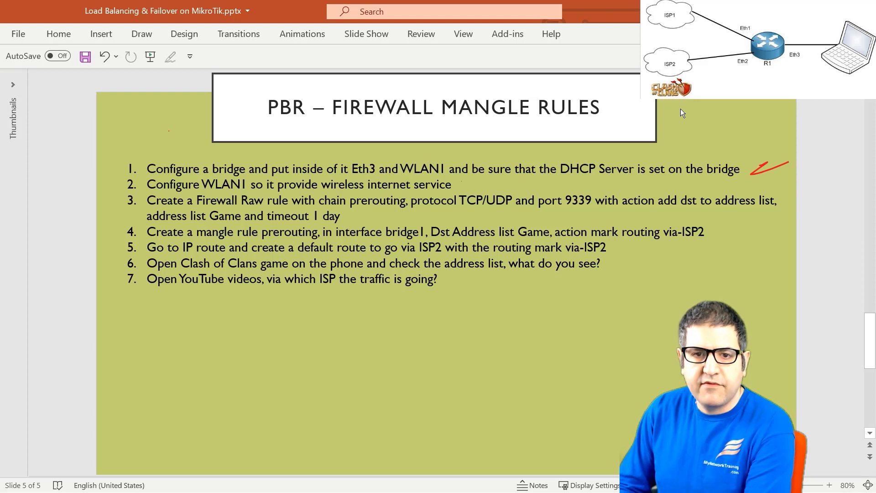
- Draw a red check mark beside the WLAN1 configuration task on the PowerPoint slide, and switch back to WinBox
drag(462, 182, 495, 181)
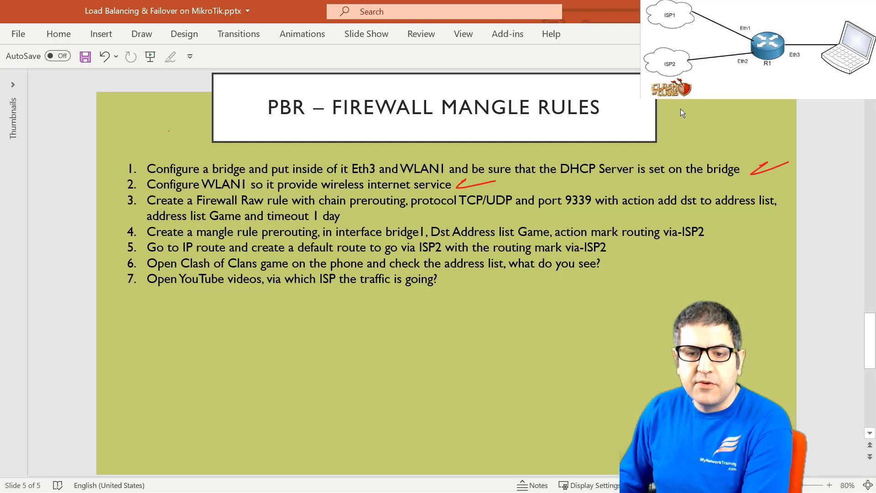
key(alt+Tab)
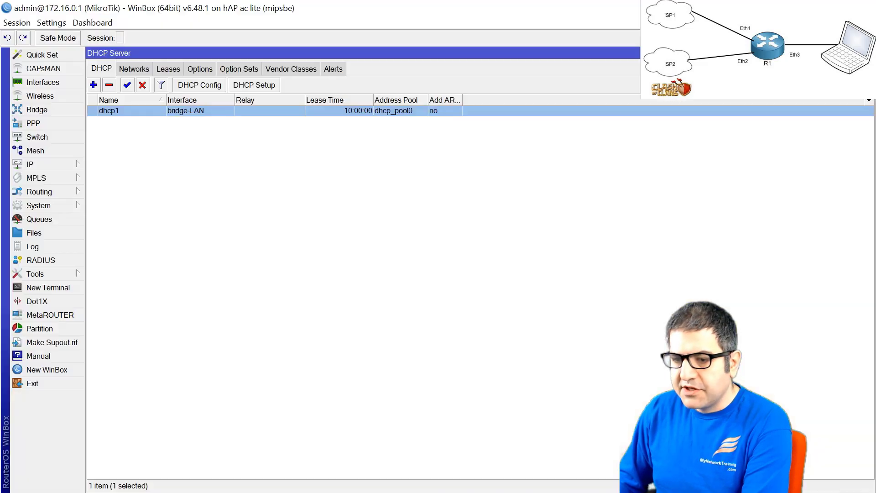
- Open the IP route list and compare the two default routes through ether1 and ether2
click(49, 163)
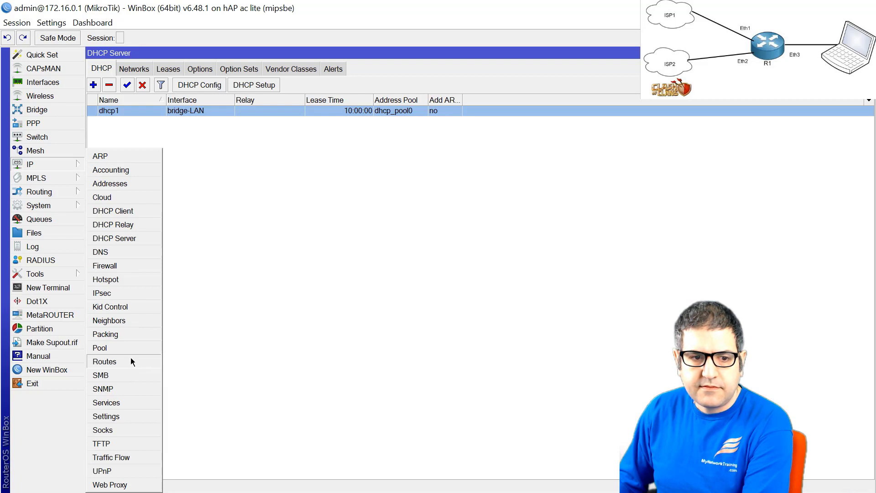
click(110, 361)
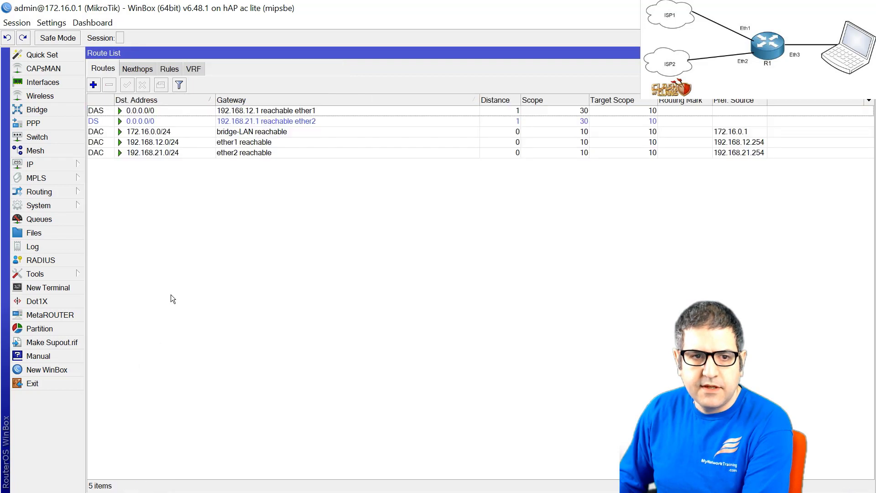
click(187, 111)
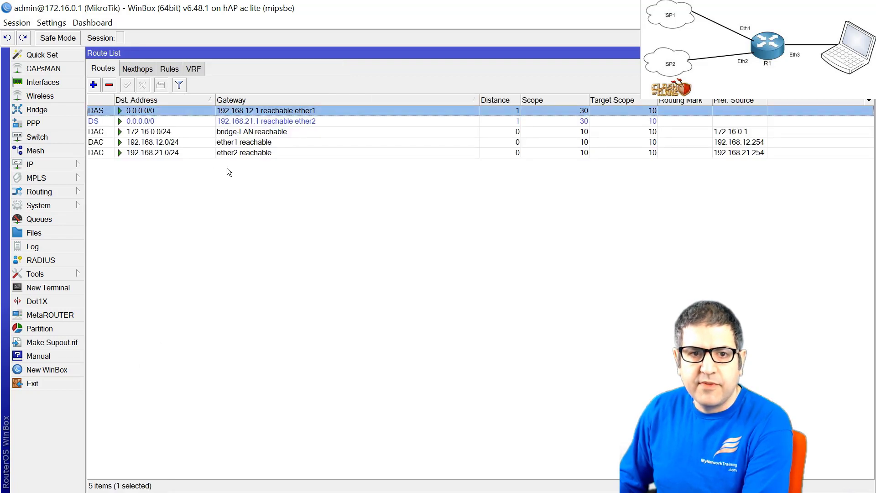
click(281, 119)
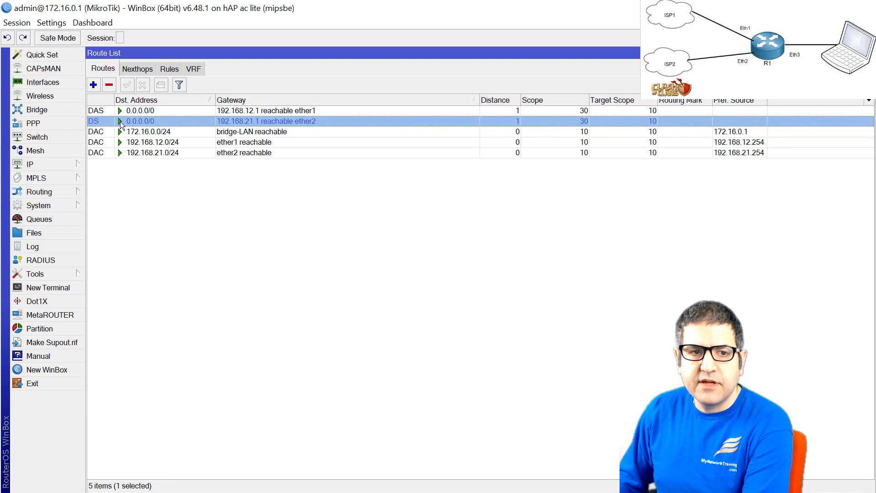
click(153, 113)
click(151, 121)
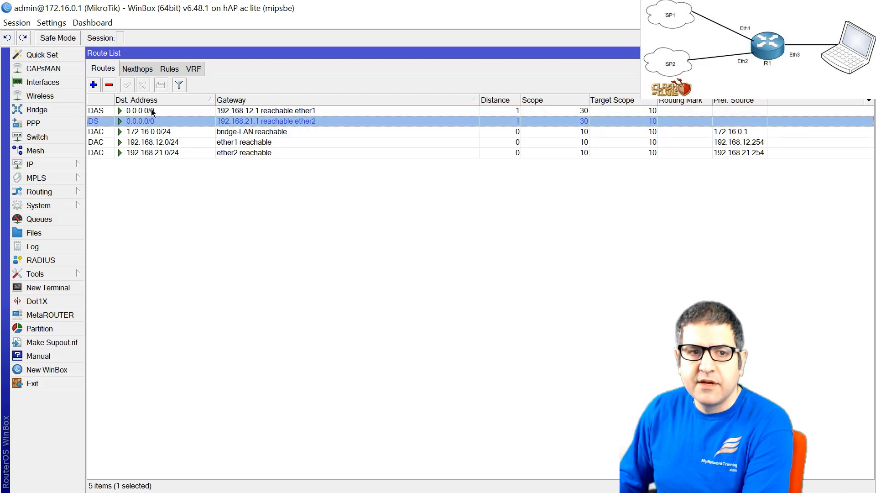
- Inspect the distance in the details of each default route, first via ether1 and then via ether2
double_click(153, 112)
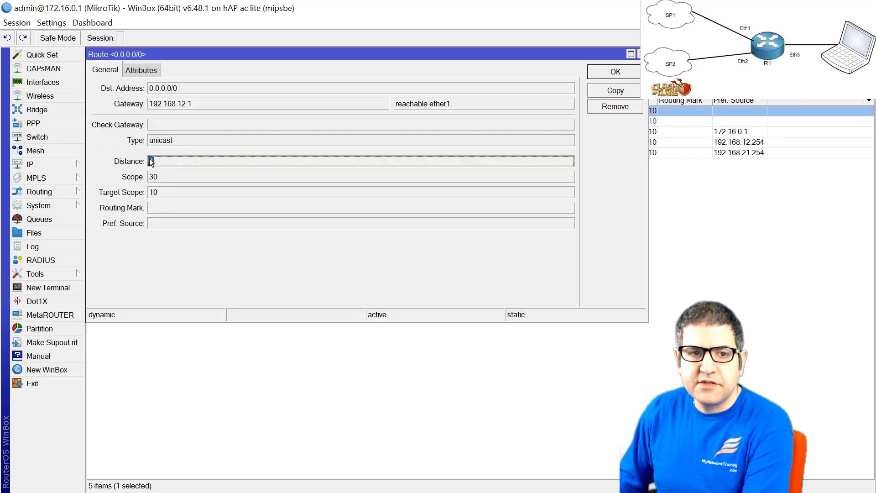
key(Escape)
click(138, 121)
double_click(137, 122)
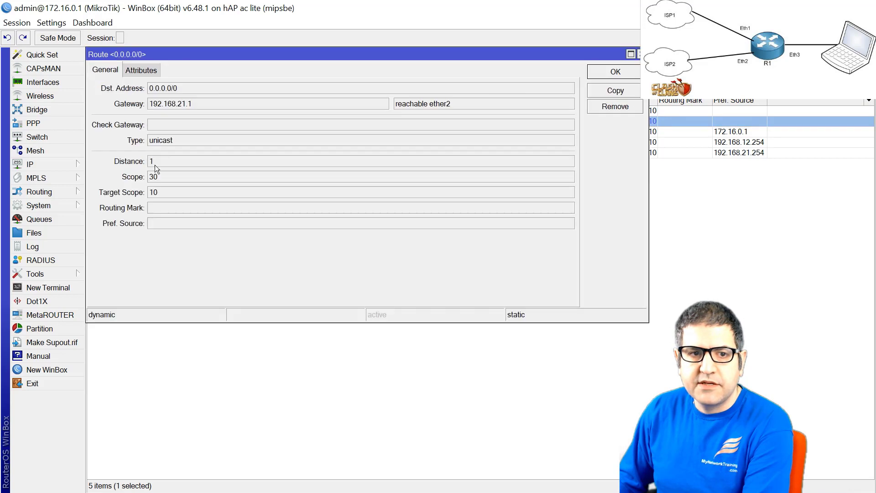
click(157, 165)
key(Escape)
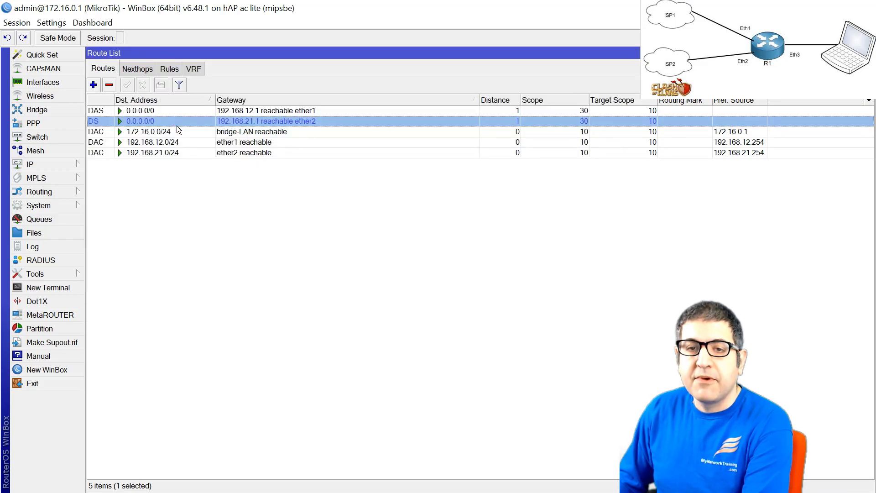
- Close the route list and switch to the PowerPoint slide listing the firewall mangle tasks
click(151, 111)
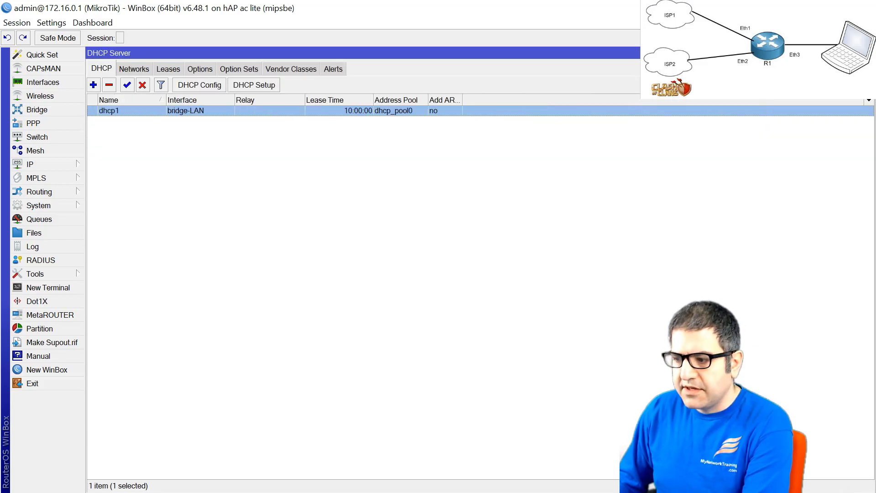
key(alt+Tab)
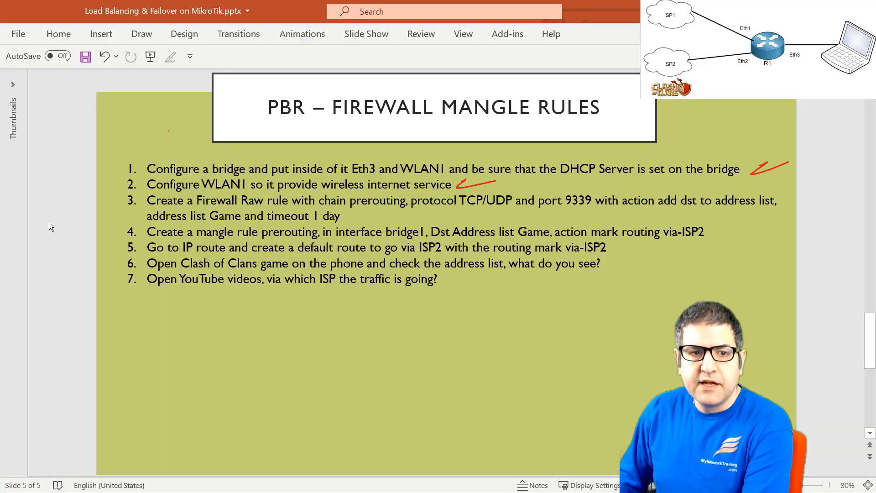
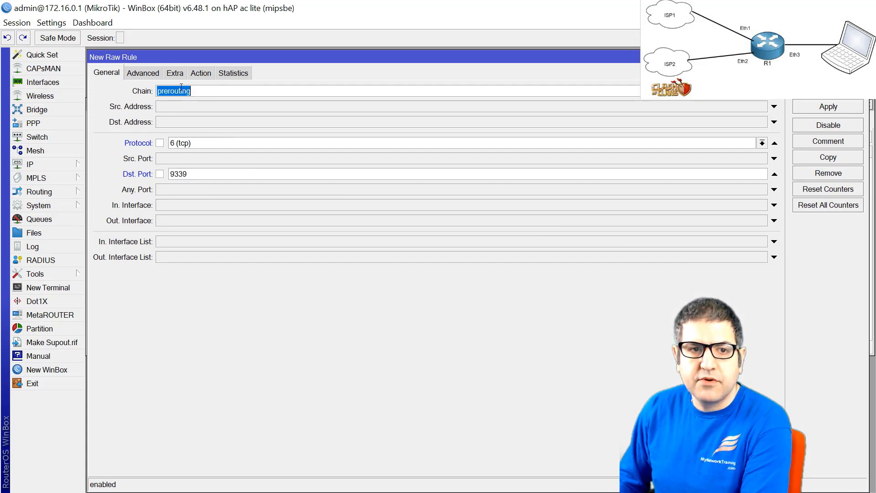
- Set the new raw rule's action to add dst to address list, using address list Game and timeout 24:00:00
click(141, 72)
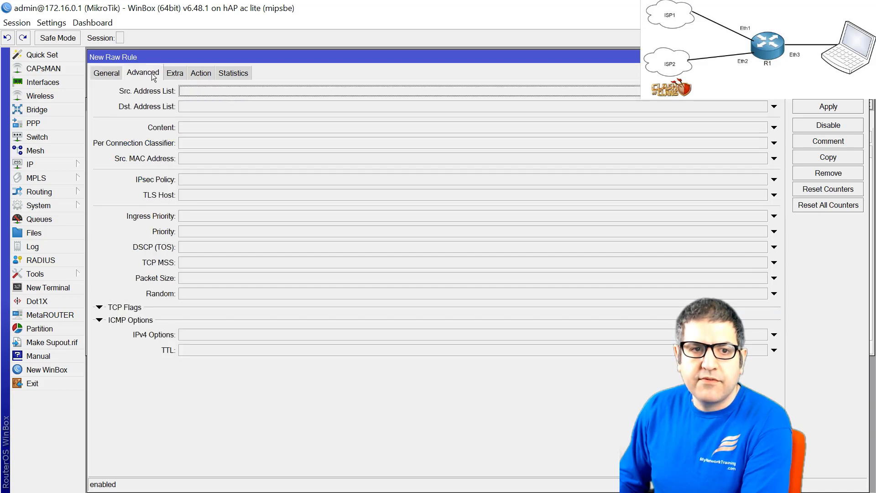
click(201, 72)
click(196, 88)
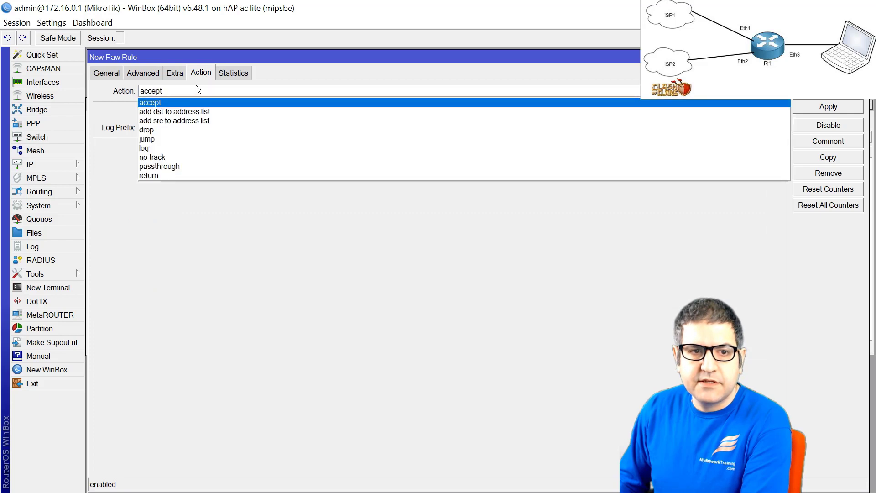
click(213, 111)
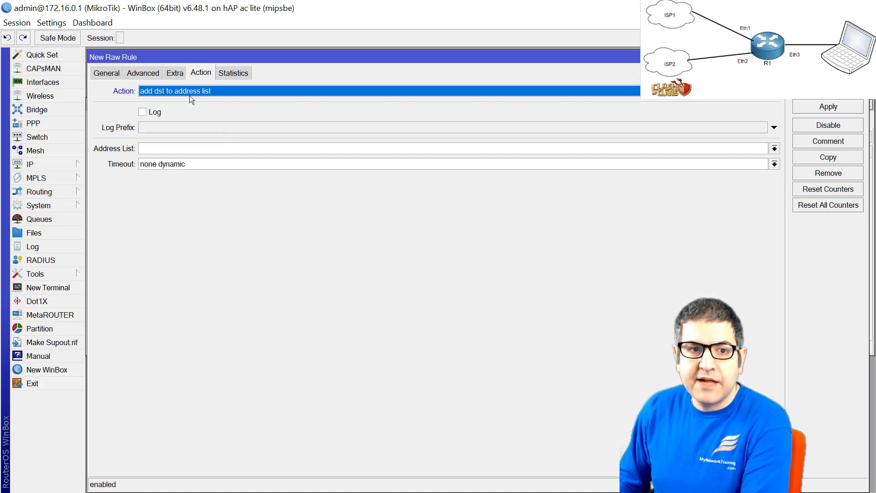
click(153, 148)
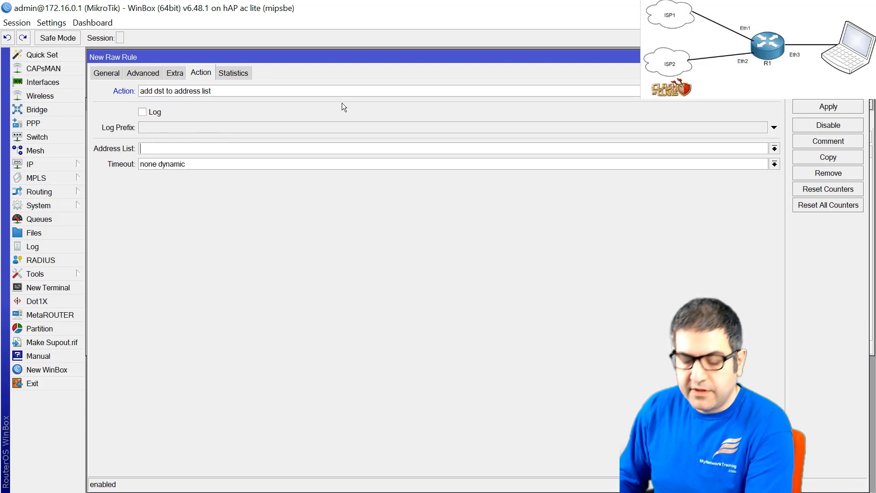
text(Game)
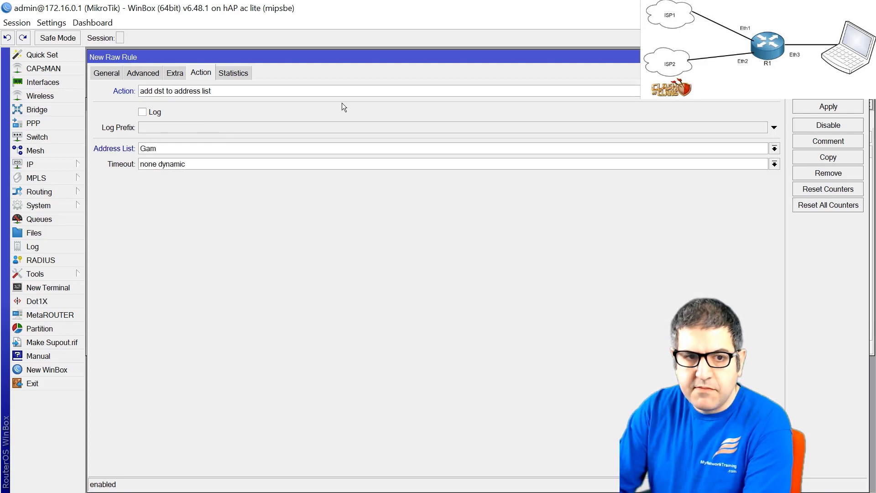
triple_click(206, 166)
text(2)
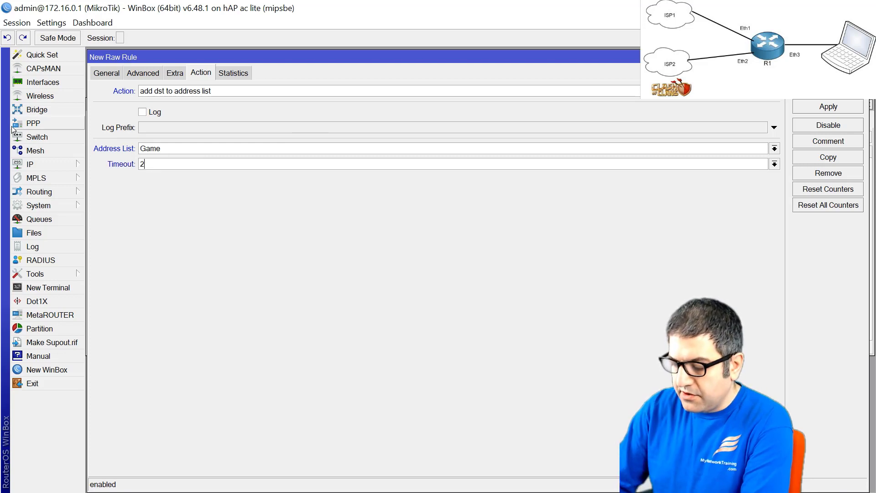
text(4:00)
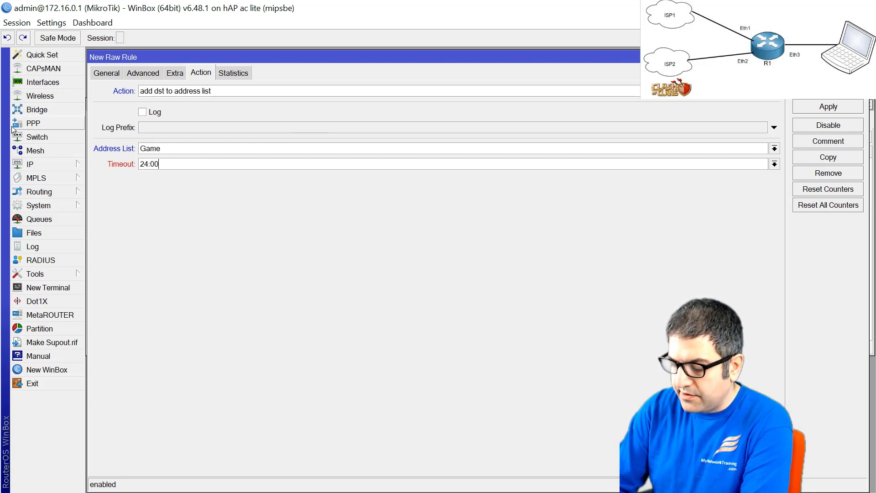
text(:00)
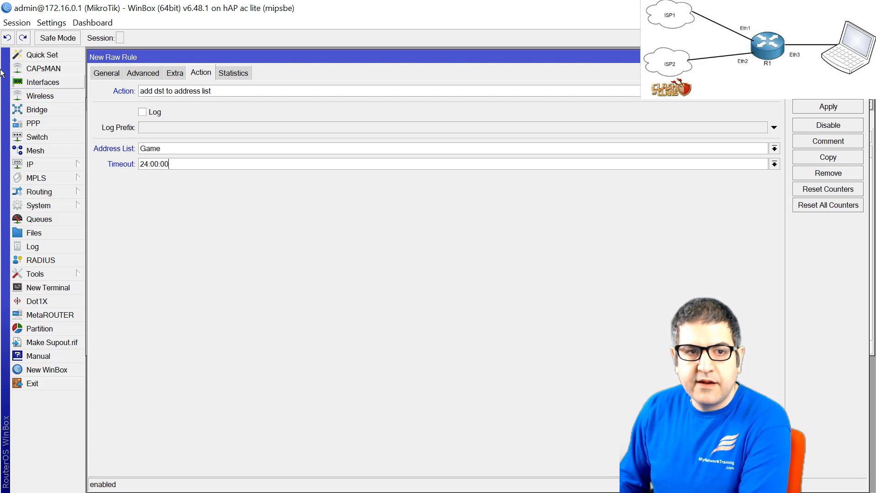
- Review the raw rule's chain, protocol and destination port, and recheck its action settings
click(107, 73)
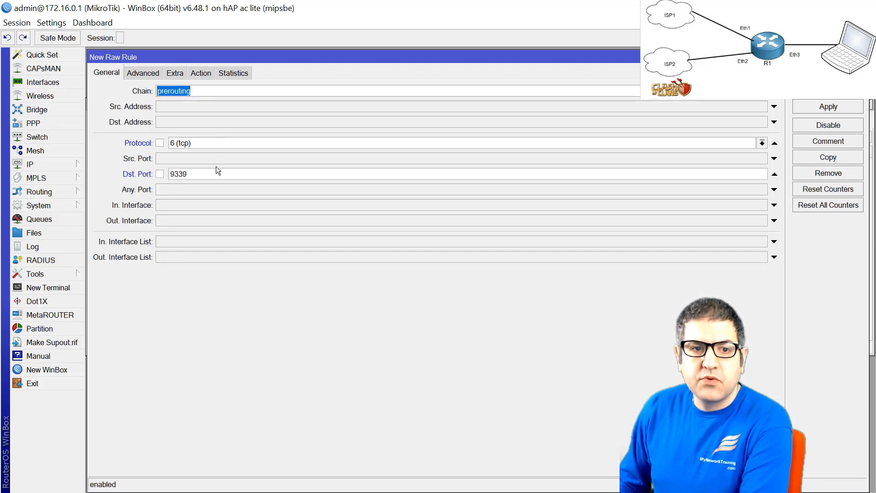
drag(204, 174, 157, 182)
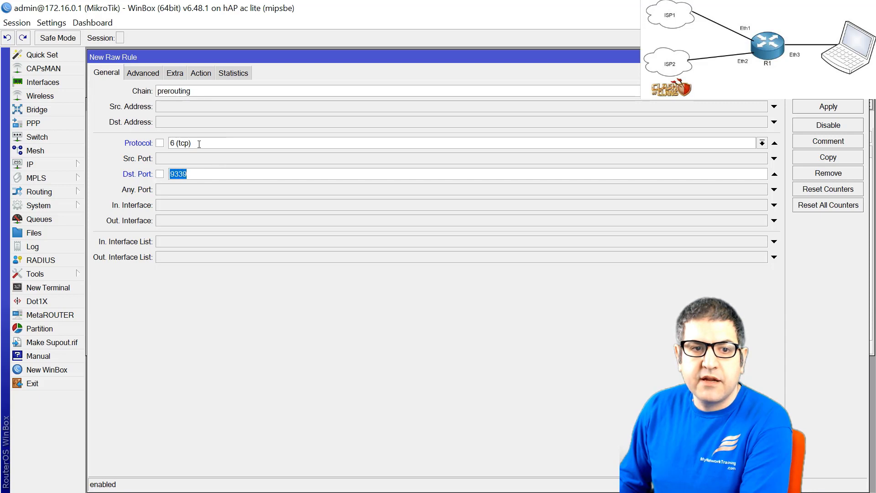
click(201, 72)
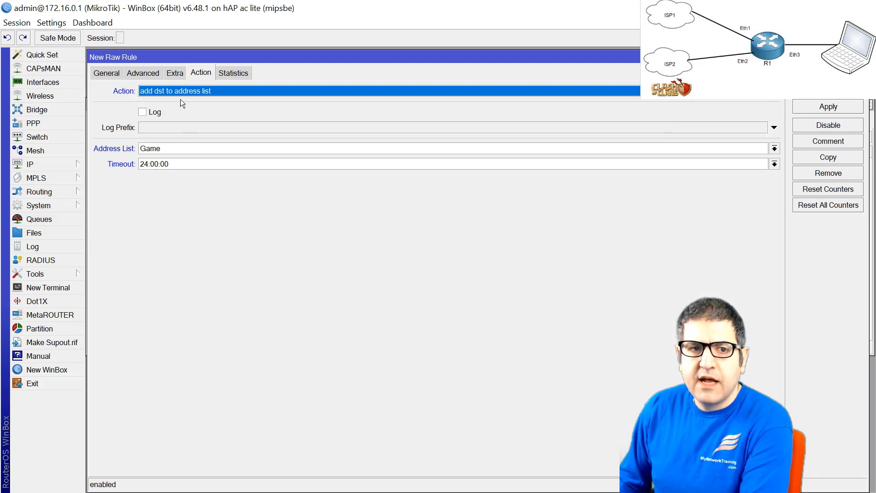
- Save the new raw rule that adds destination addresses to the Game address list and close its dialog
double_click(151, 148)
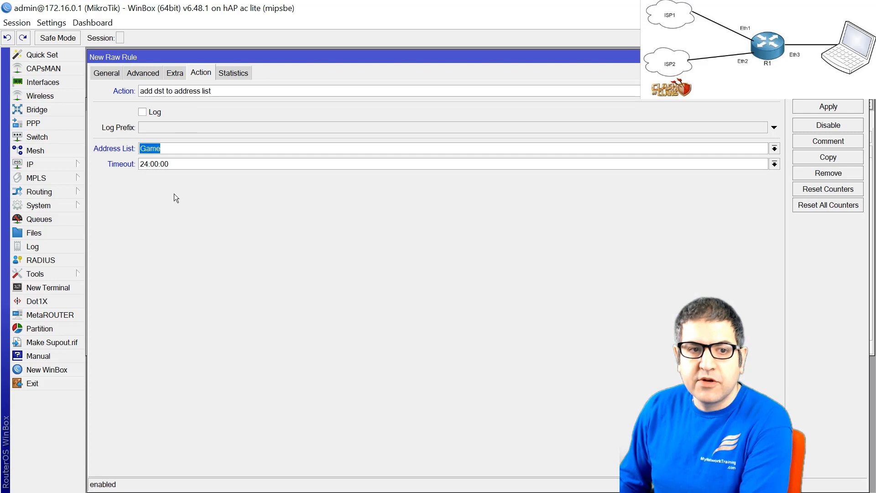
click(827, 106)
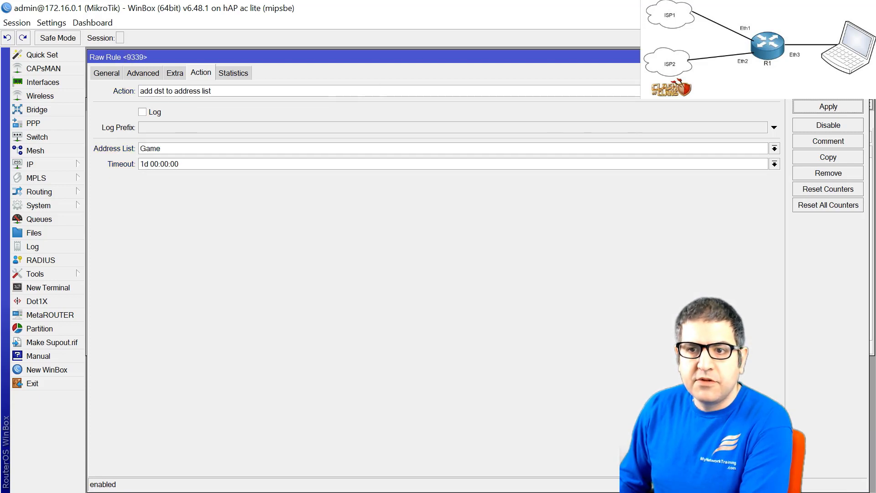
click(828, 75)
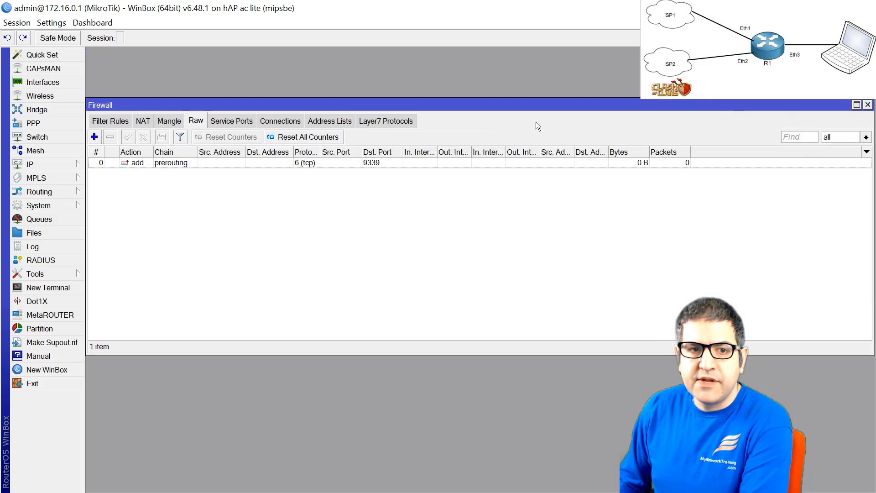
- Copy the TCP raw rule for port 9339, change the copy's protocol to udp, and save it
double_click(325, 161)
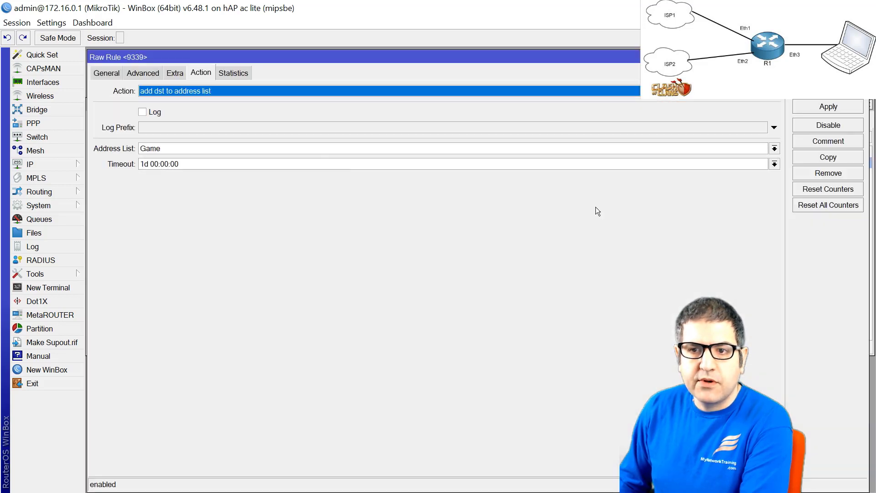
click(828, 157)
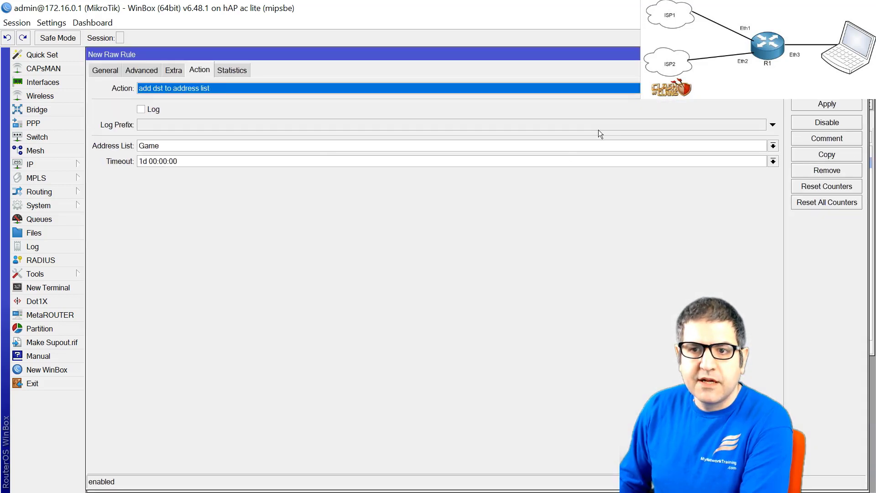
click(106, 70)
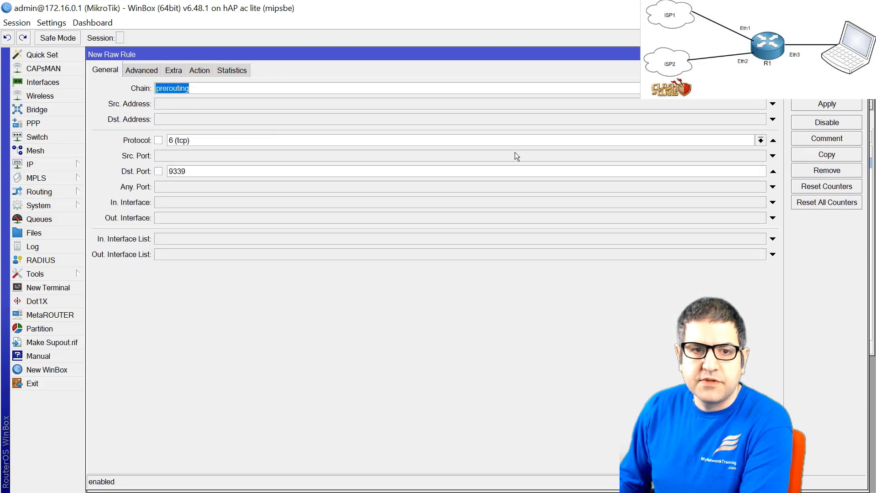
click(760, 141)
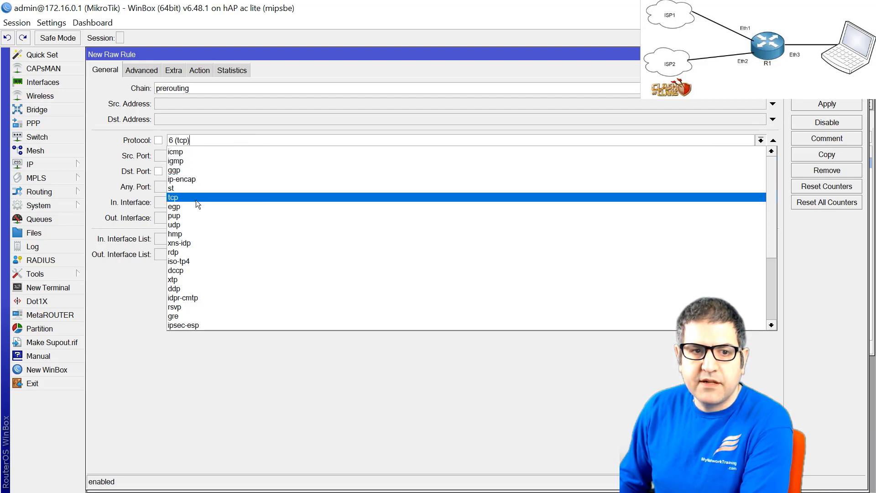
click(191, 223)
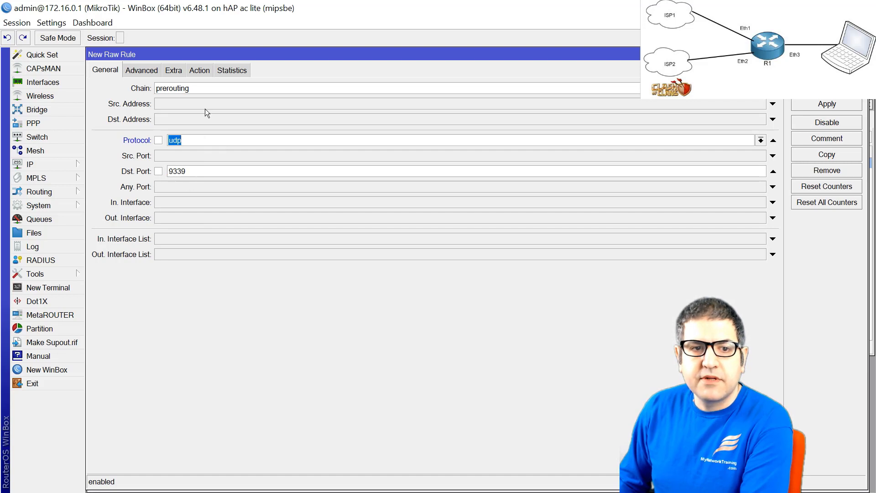
click(199, 70)
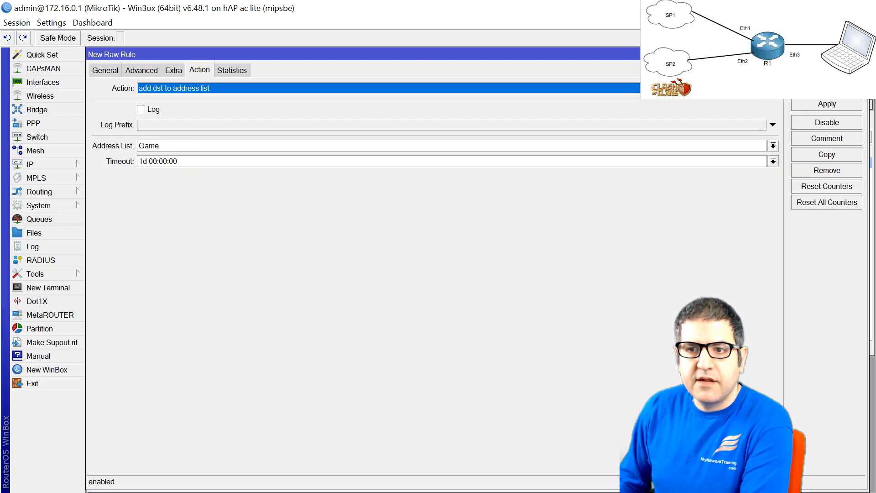
click(828, 104)
click(828, 74)
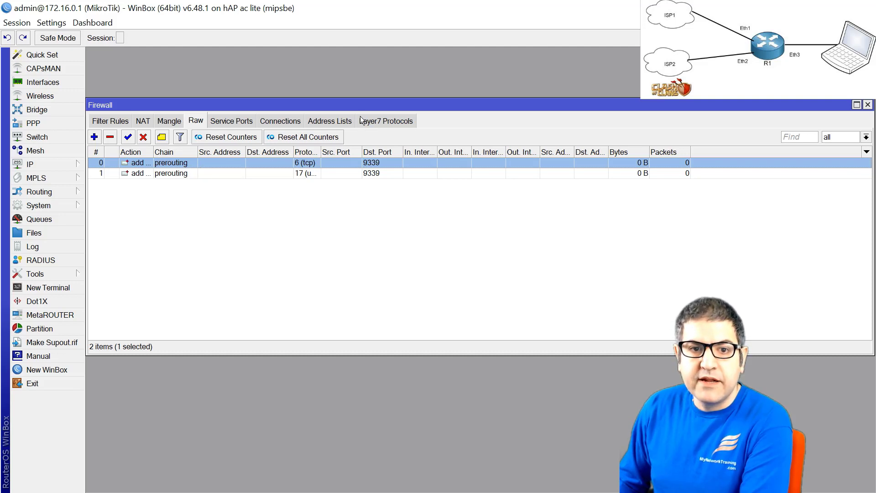
- Check the firewall address lists and filter rules, and return from the PowerPoint task slide to WinBox
click(334, 120)
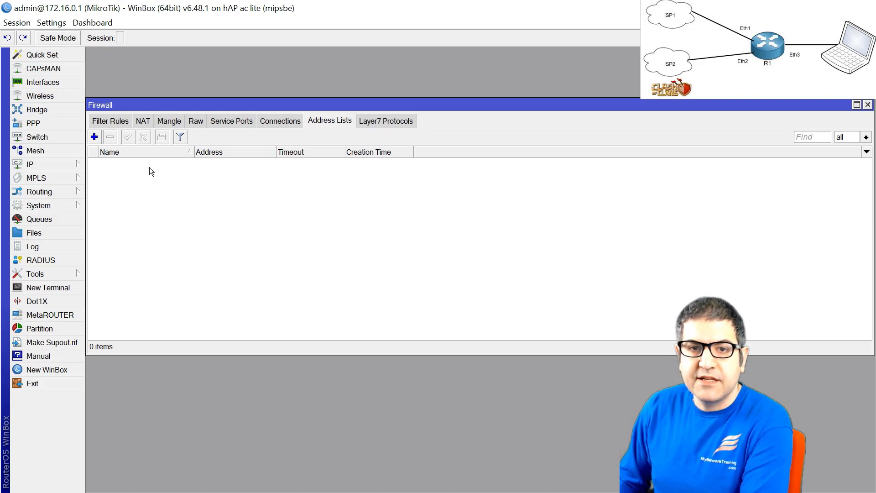
click(119, 121)
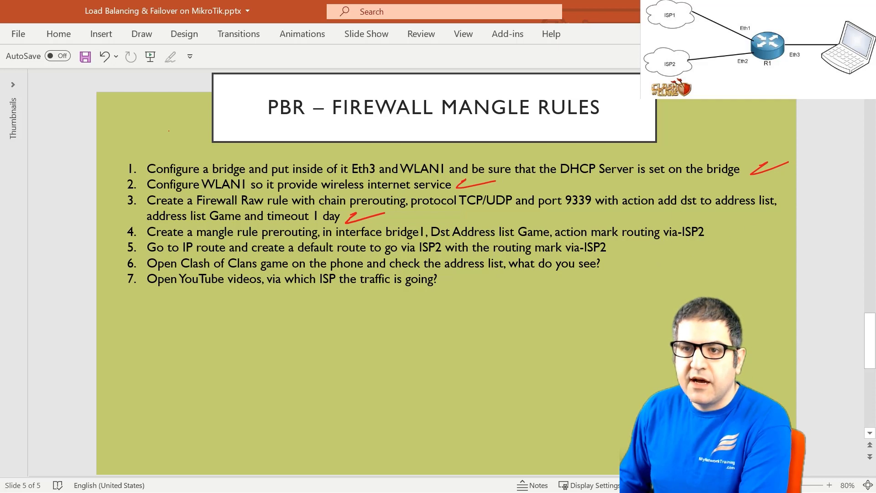
key(alt+Tab)
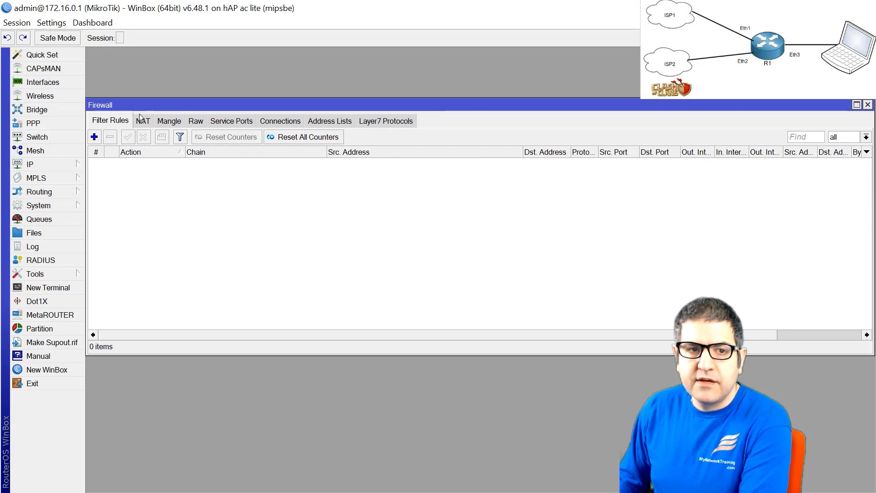
- Start a new mangle rule in the prerouting chain with bridge-LAN as its incoming interface
click(160, 121)
click(95, 138)
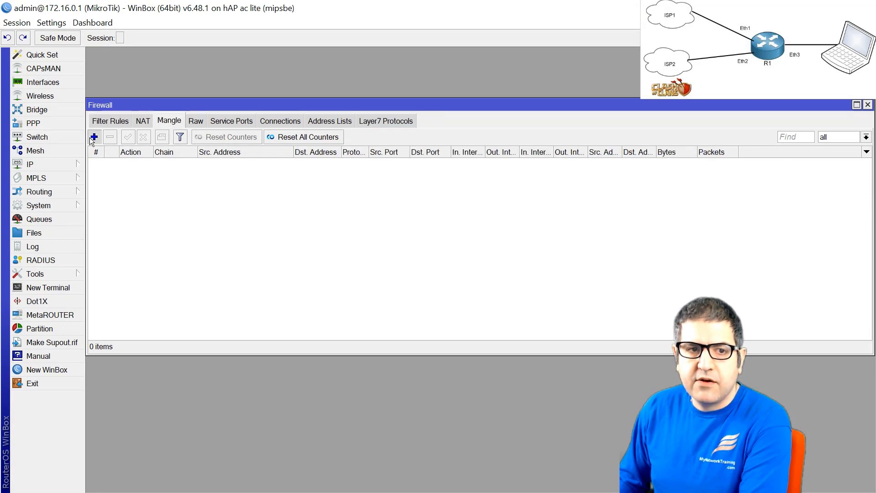
click(106, 70)
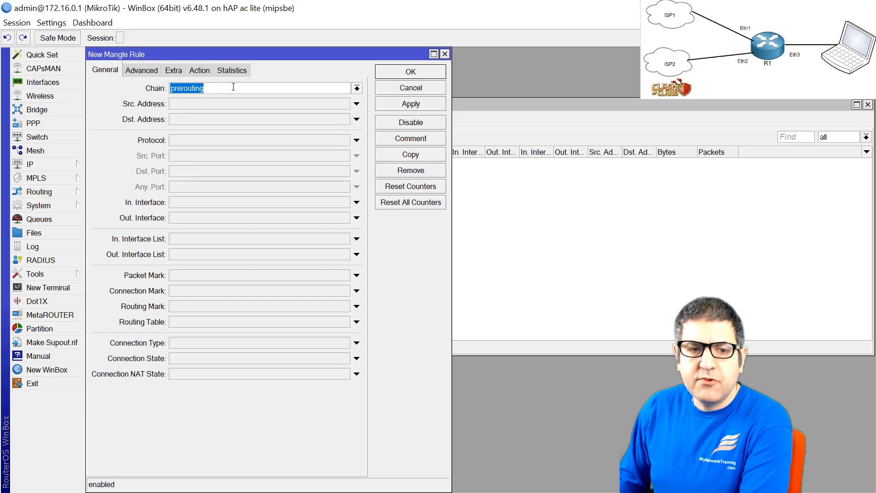
click(266, 207)
click(323, 205)
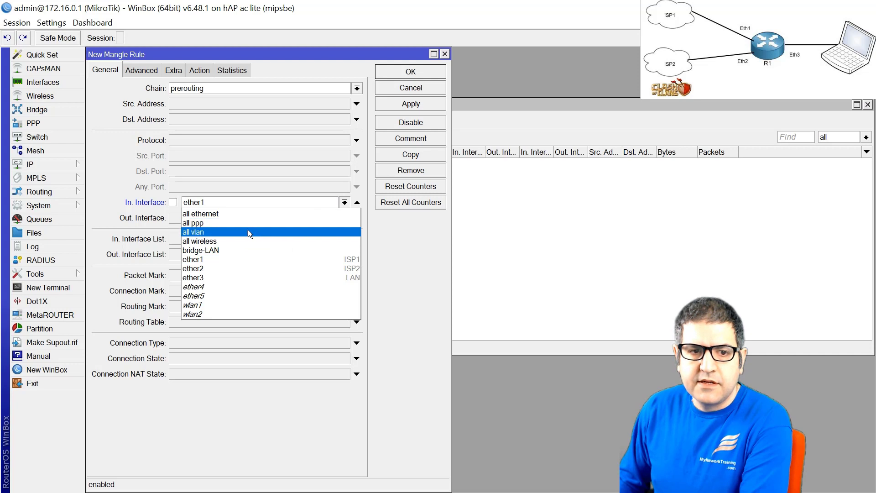
click(233, 250)
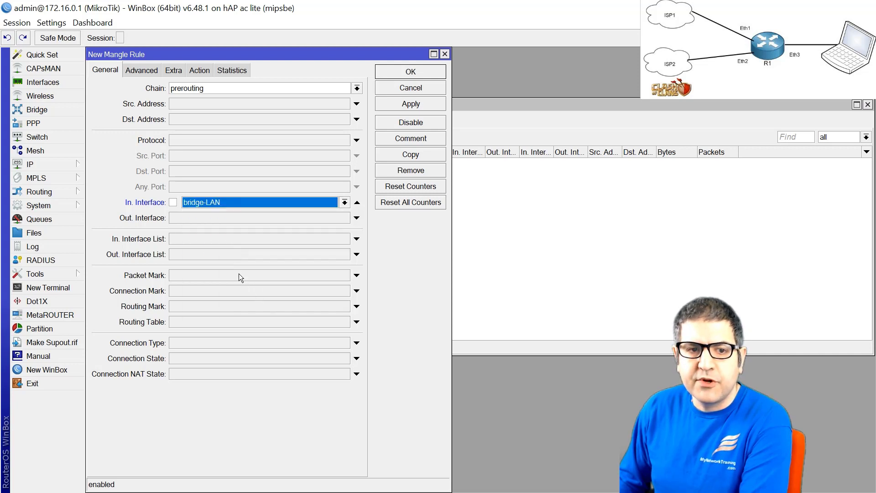
- Set the new mangle rule's destination address list to Game
click(144, 70)
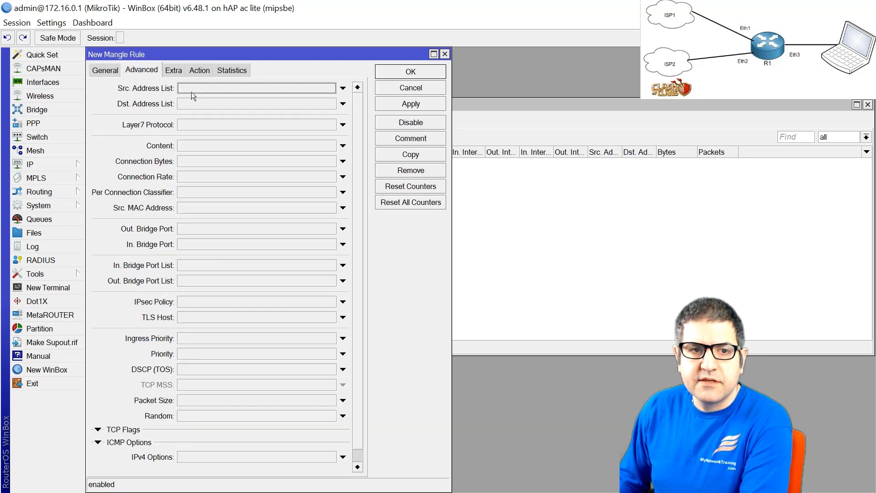
click(214, 104)
click(330, 104)
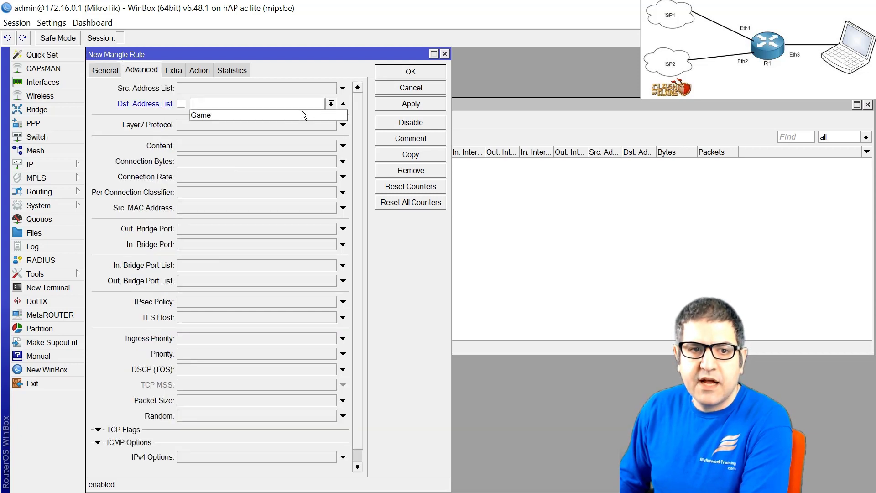
click(286, 113)
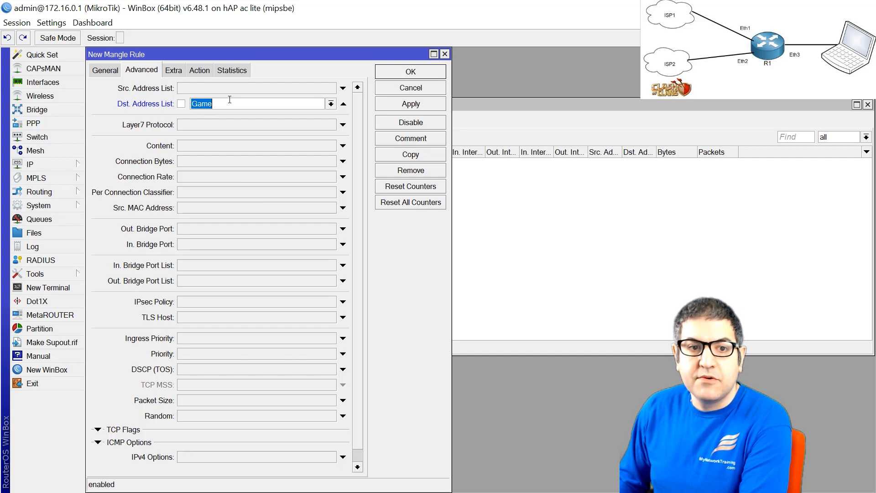
- Set the mangle rule's action to mark routing with the new routing mark via-ISP2, and save the rule
click(200, 70)
click(212, 88)
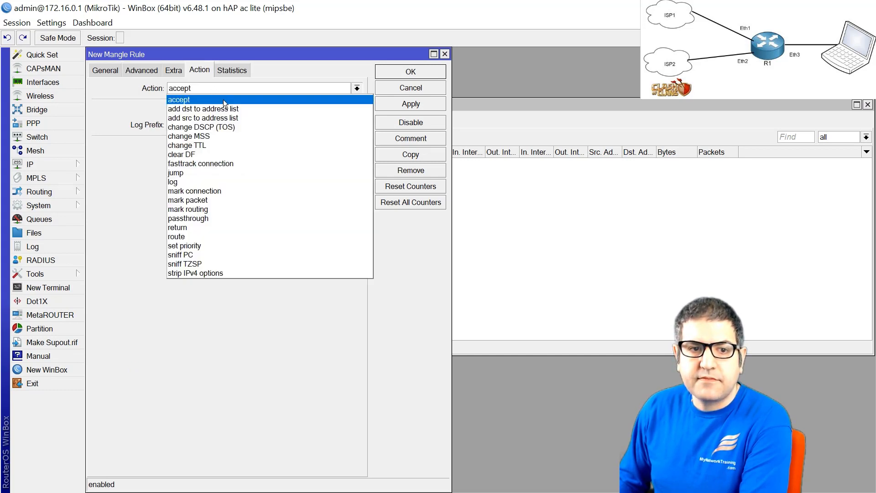
click(223, 209)
click(206, 146)
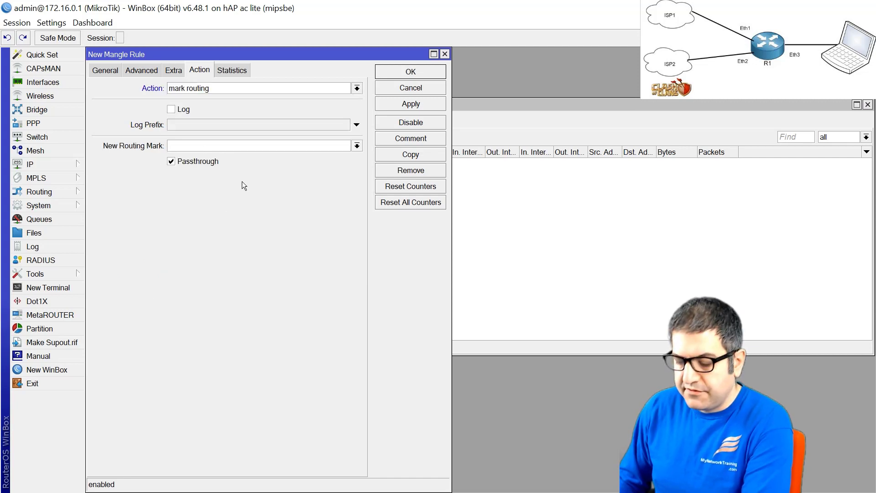
text(via)
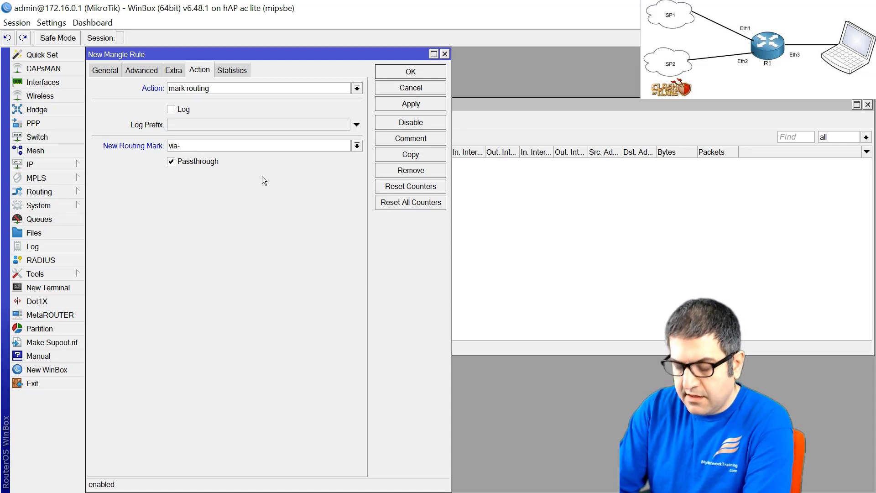
text(-ISP2)
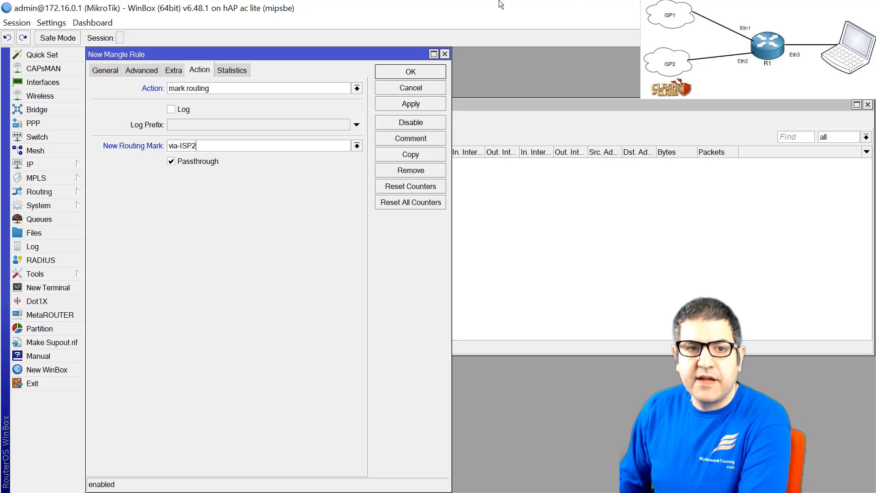
click(414, 72)
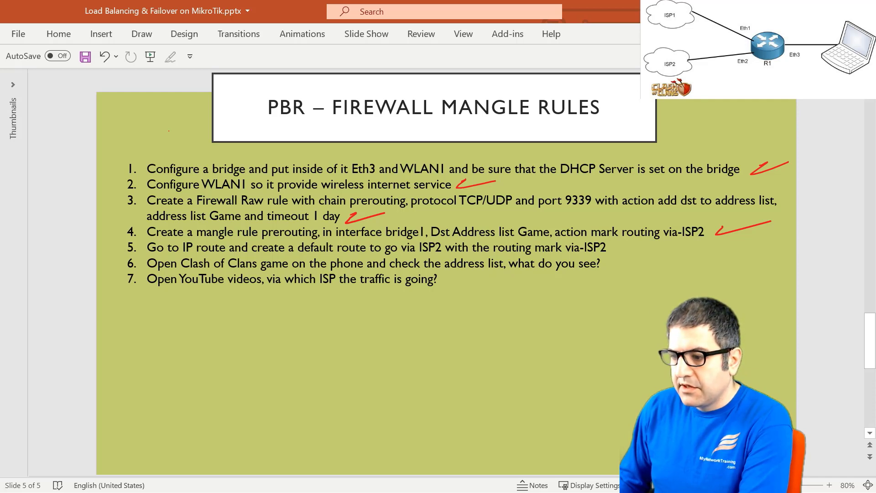
- Switch from the PowerPoint slide back to WinBox and review the raw rules and the address lists
key(alt+Tab)
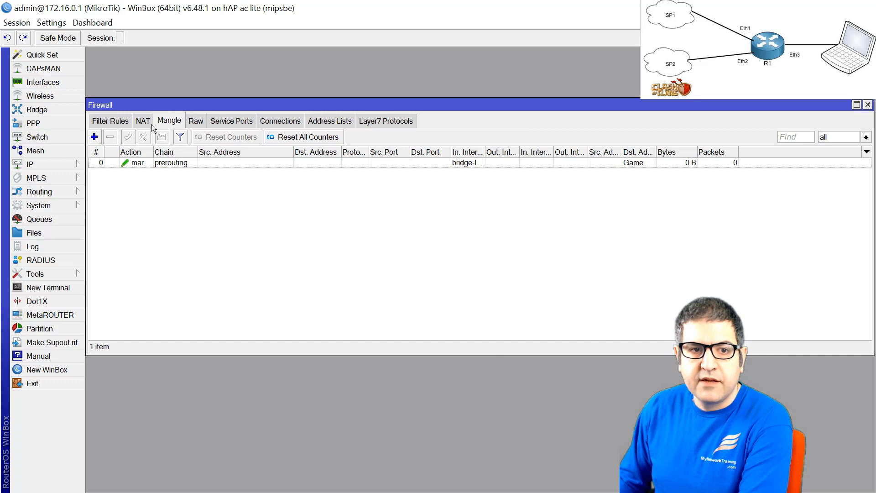
click(196, 121)
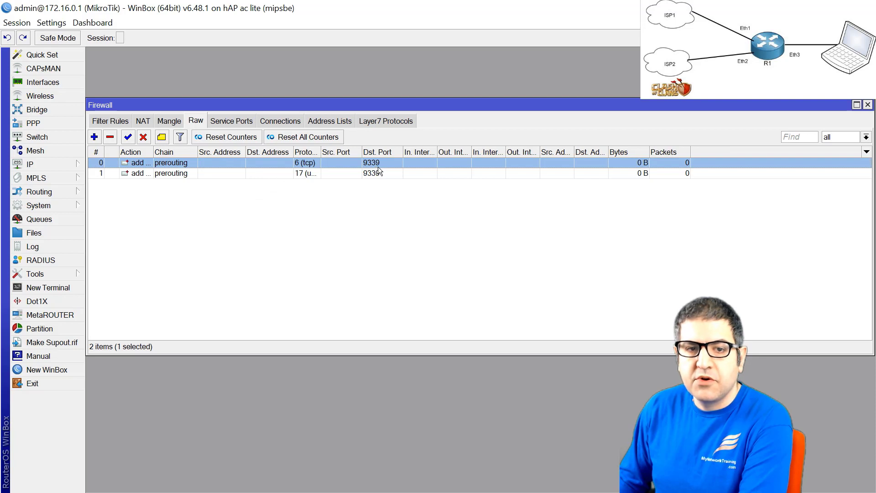
click(335, 122)
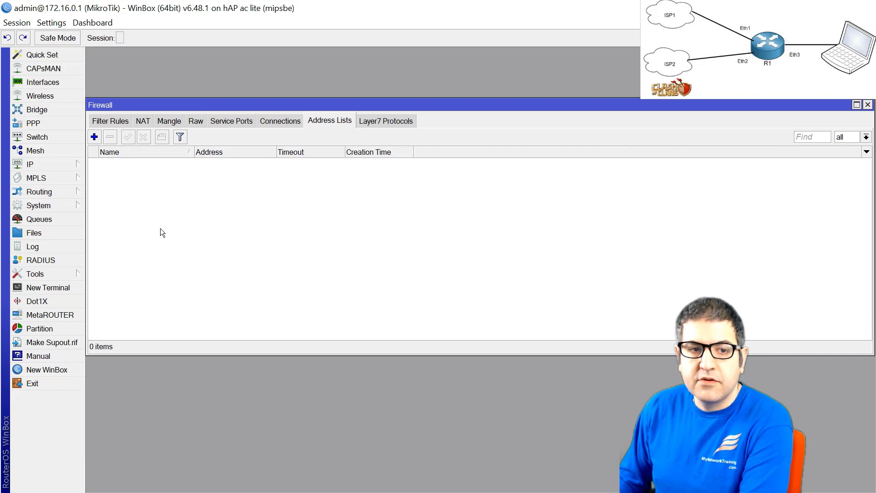
- Review the mangle rule's chain, incoming interface, destination address list and action, switch Passthrough off and back on, and close the rule
click(166, 121)
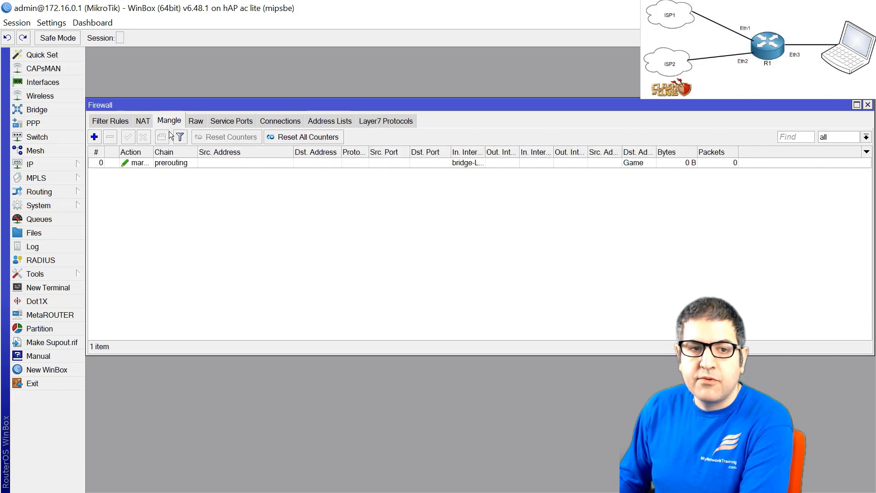
double_click(163, 163)
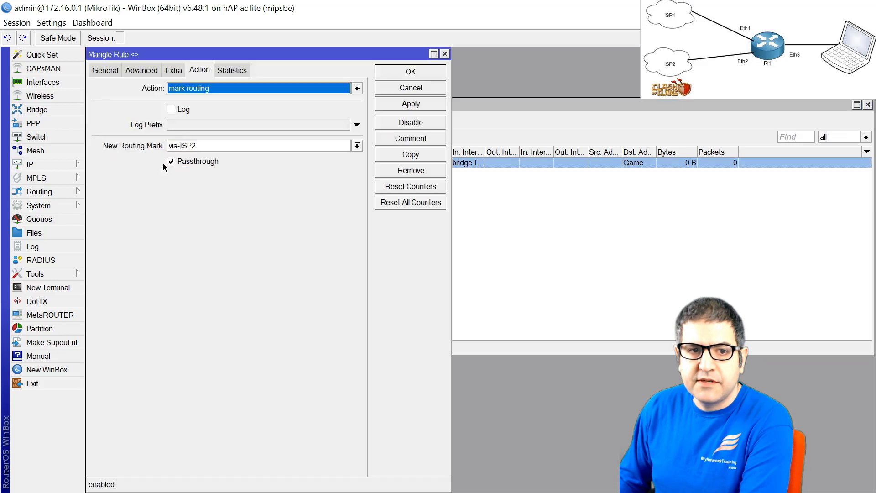
click(112, 73)
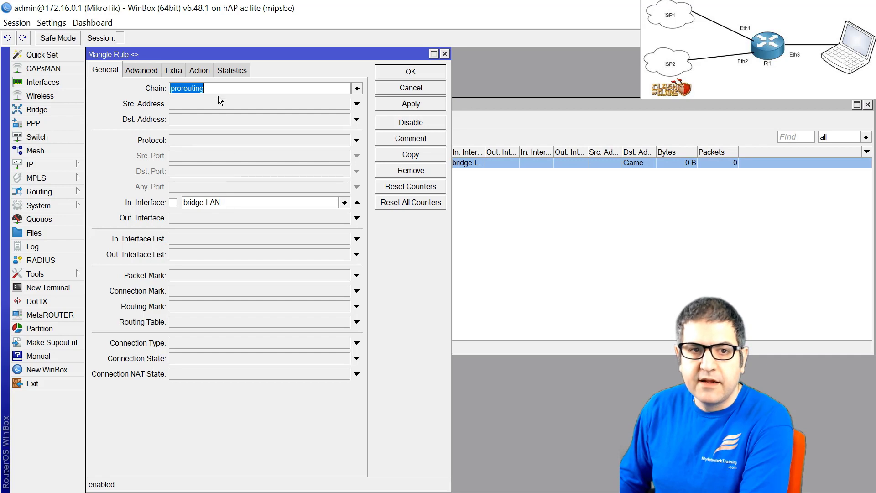
click(138, 70)
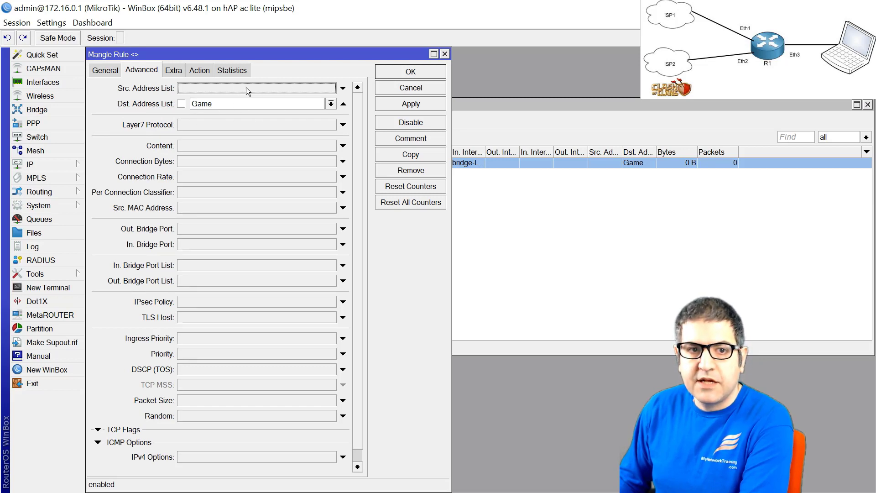
click(197, 70)
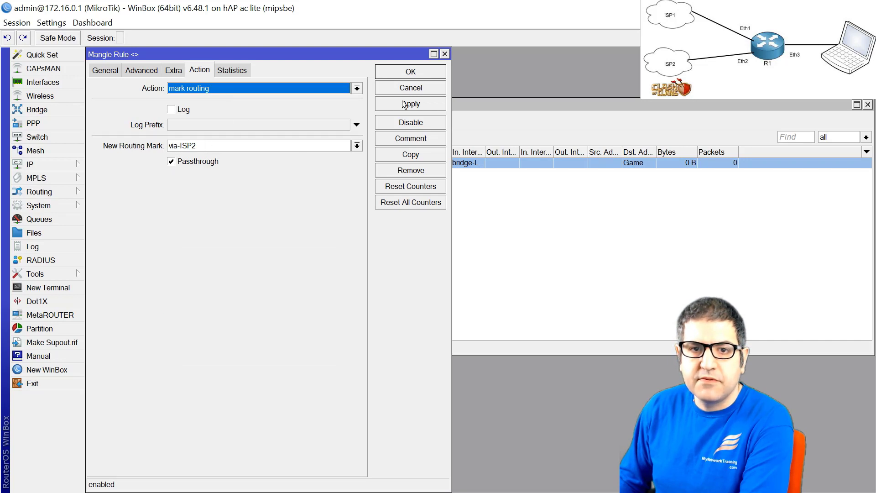
click(194, 164)
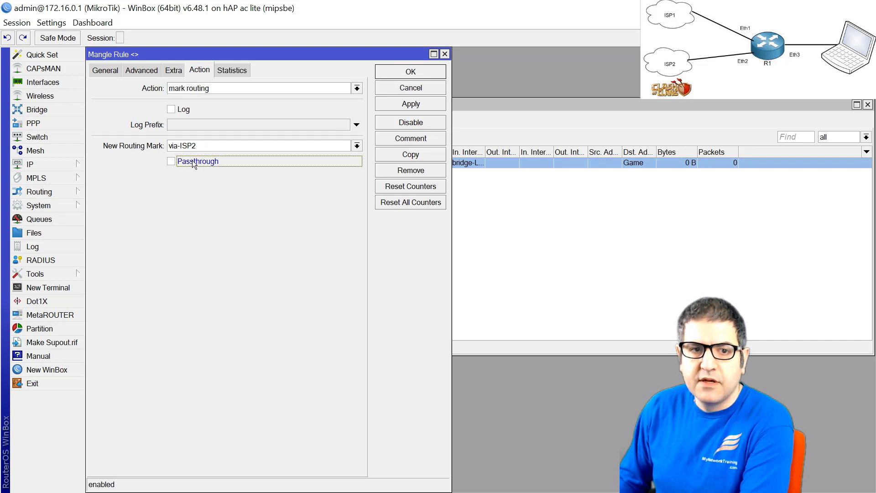
click(195, 165)
click(413, 73)
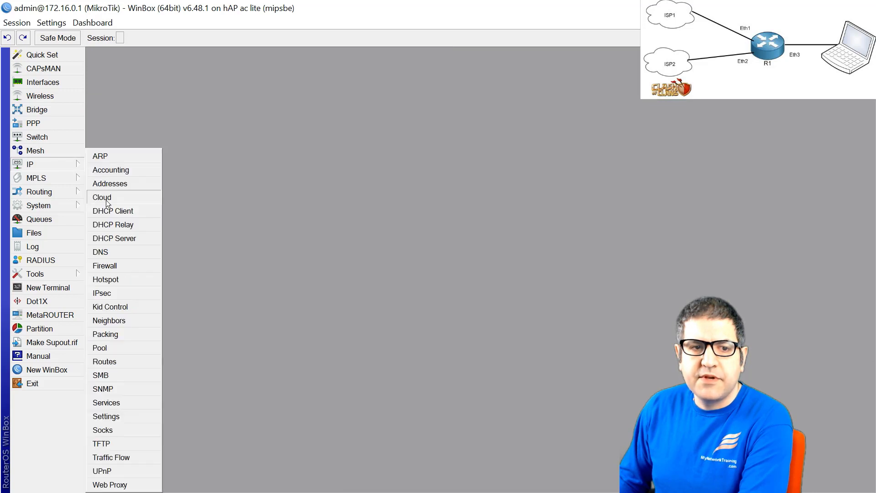
- Open the IP route list and start a new default route to 0.0.0.0/0 with gateway 192.168.21.1
click(63, 164)
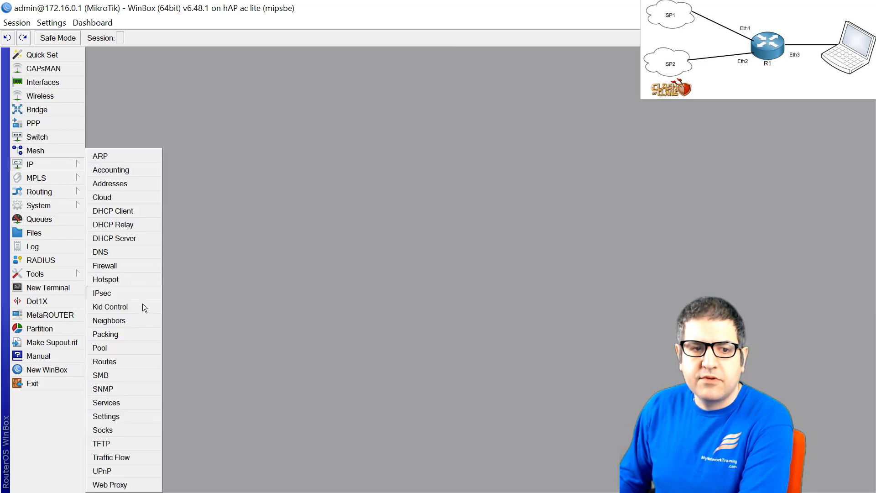
click(131, 361)
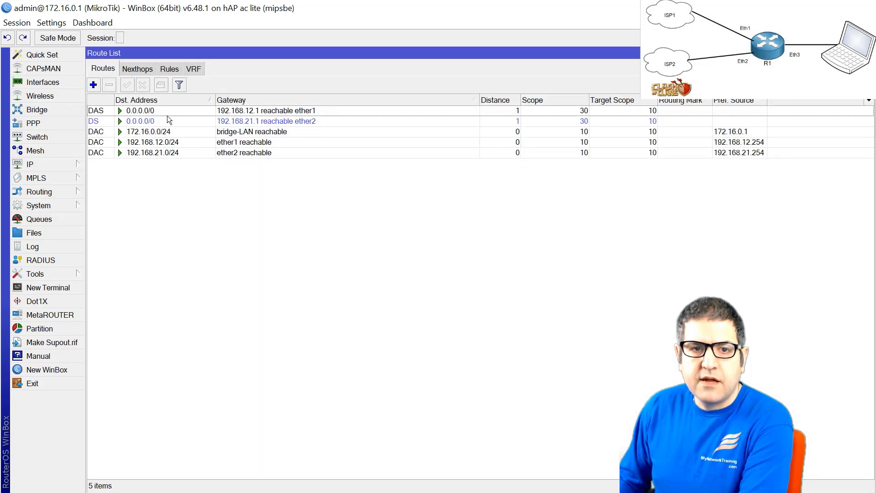
click(143, 111)
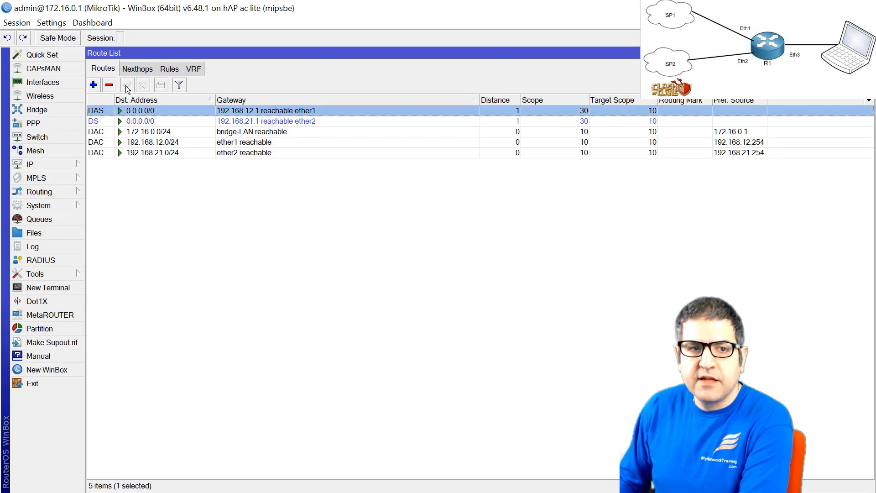
click(93, 85)
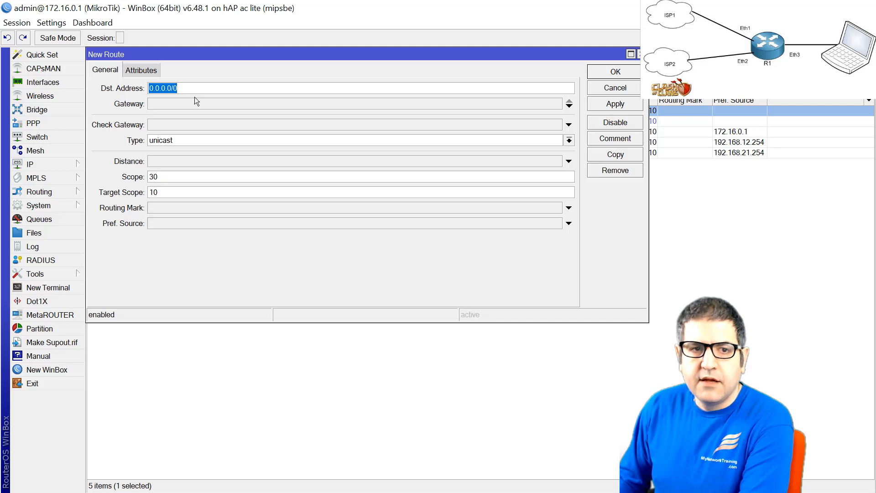
click(196, 92)
double_click(196, 91)
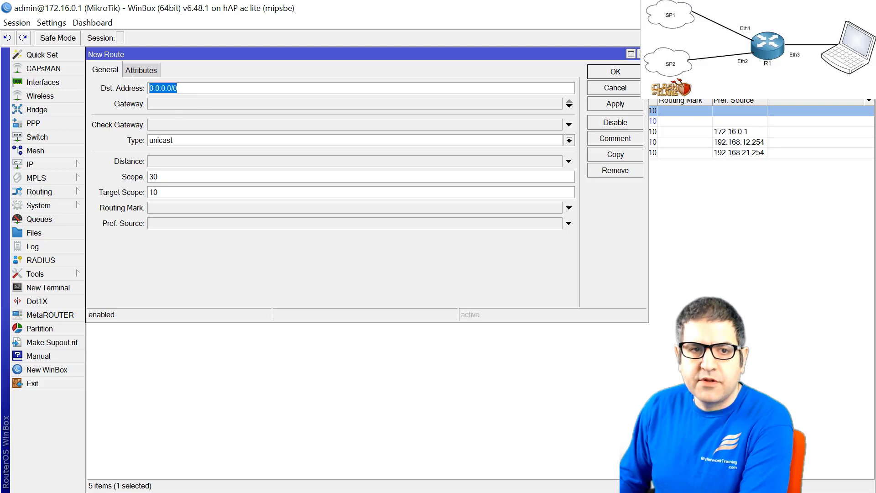
click(172, 104)
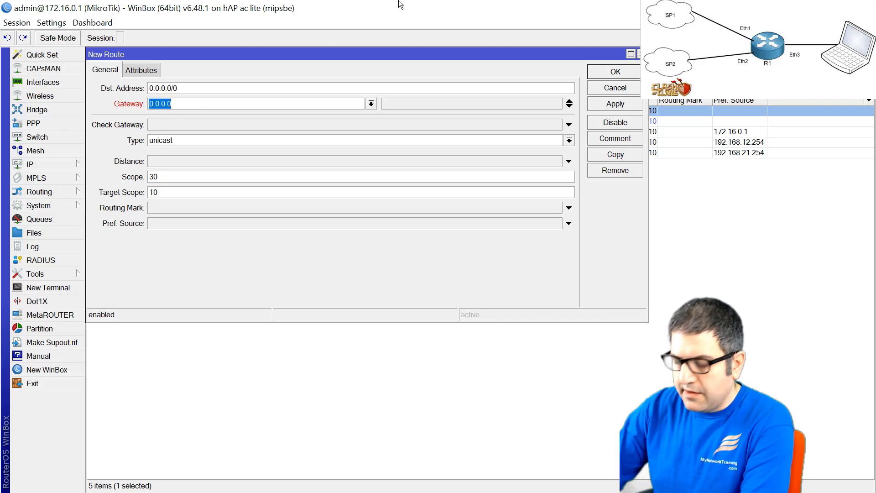
text(192.16)
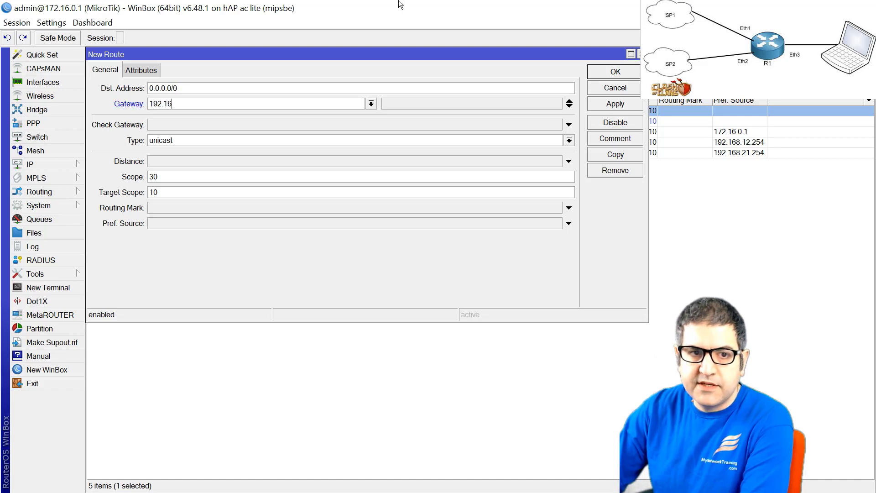
text(8.21.1)
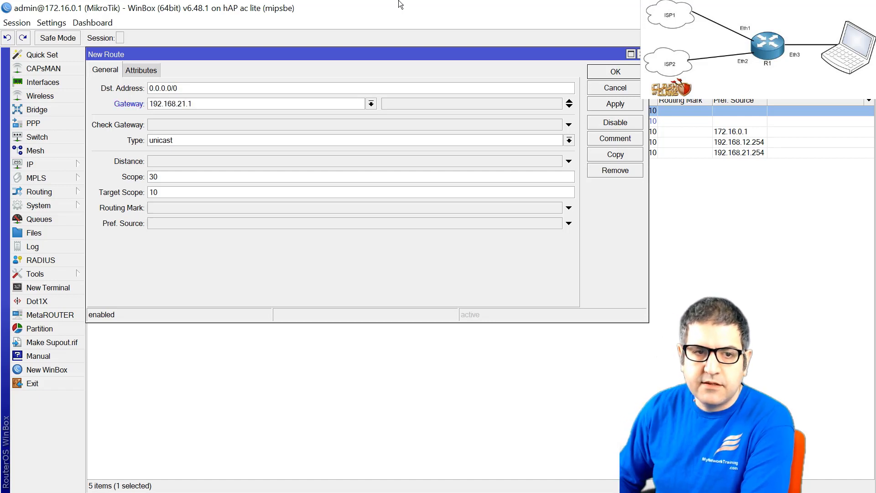
- Set the new route's routing mark to via-ISP2, check it against the gateway, and save the route
click(178, 209)
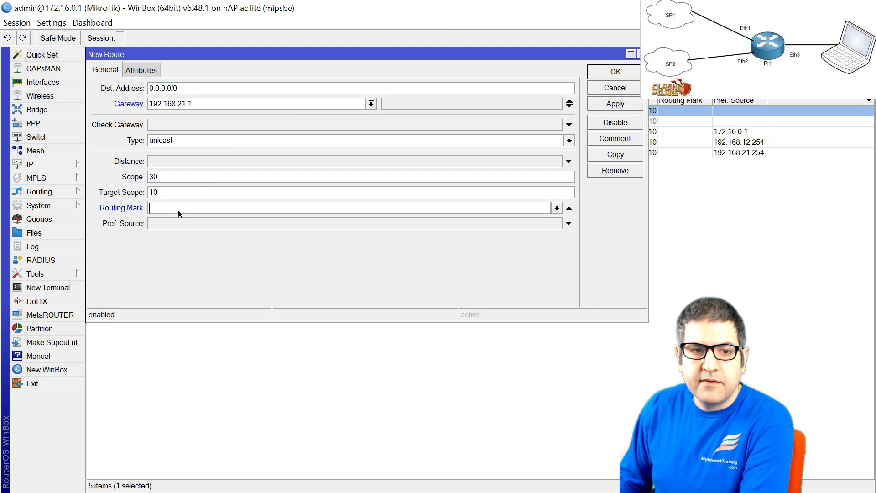
click(557, 208)
click(393, 231)
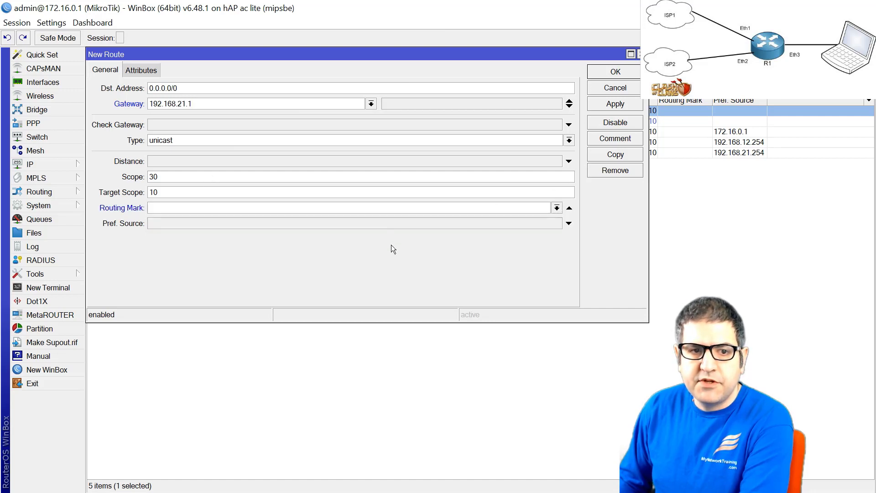
click(557, 208)
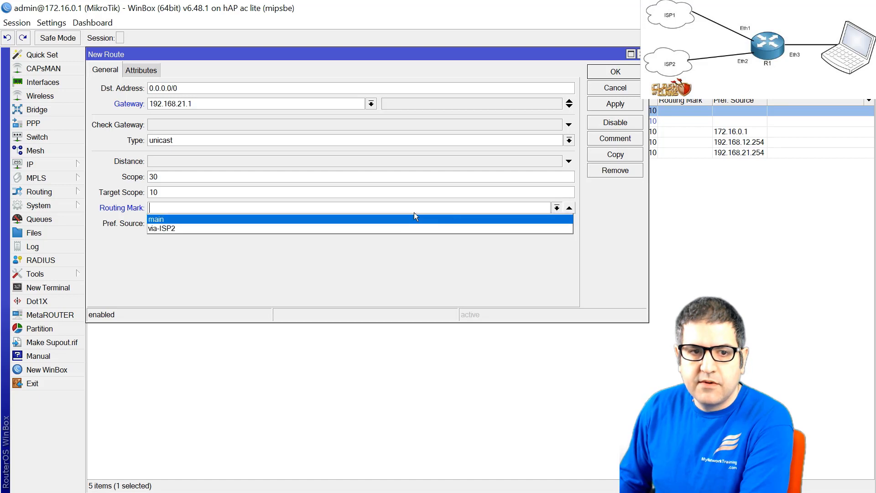
click(177, 230)
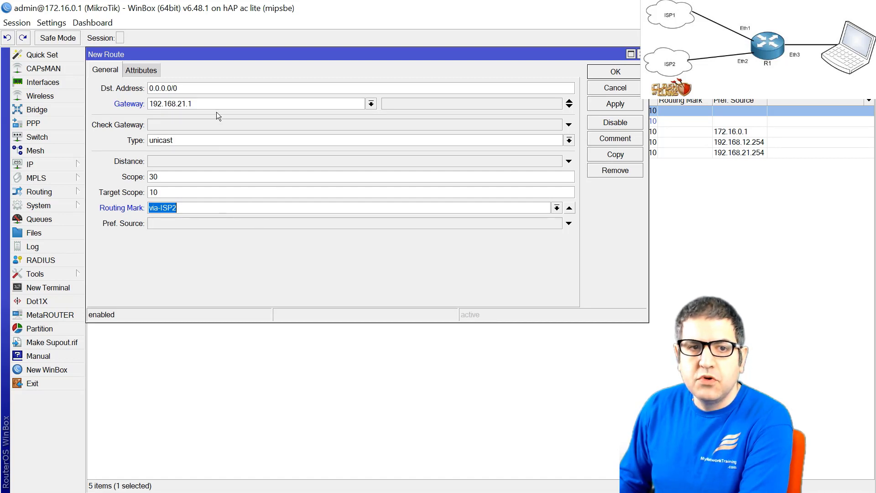
drag(193, 104, 141, 111)
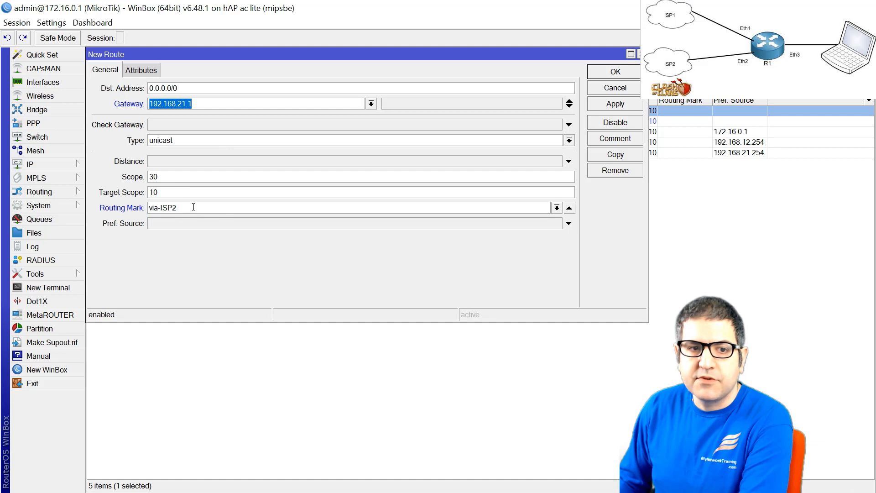
key(Tab)
key(Tab)
key(Tab)
key(Tab)
key(Tab)
key(Tab)
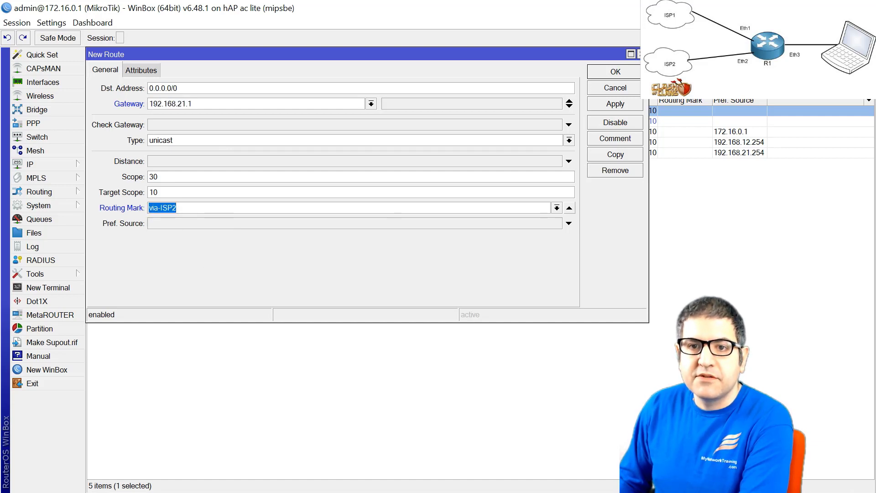
click(619, 72)
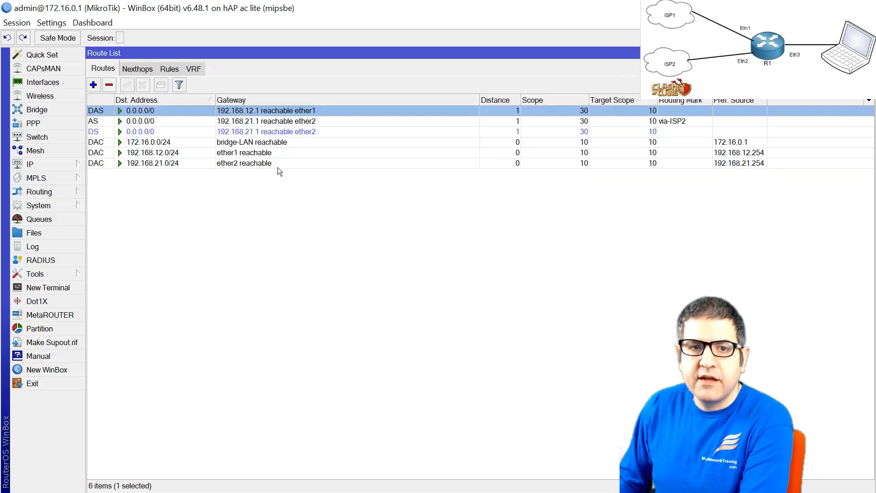
- Review the via-ISP2 route in the list, then switch to the PowerPoint slide to read the remaining tasks and return to WinBox
click(285, 122)
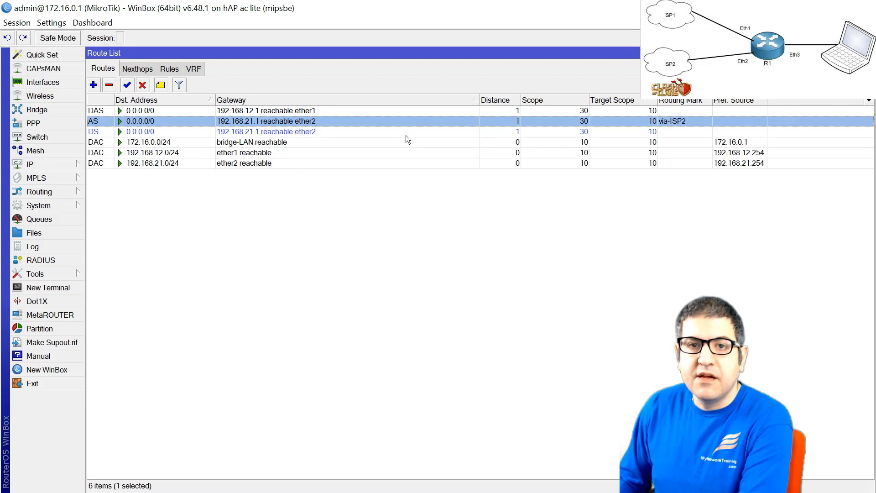
key(alt+Tab)
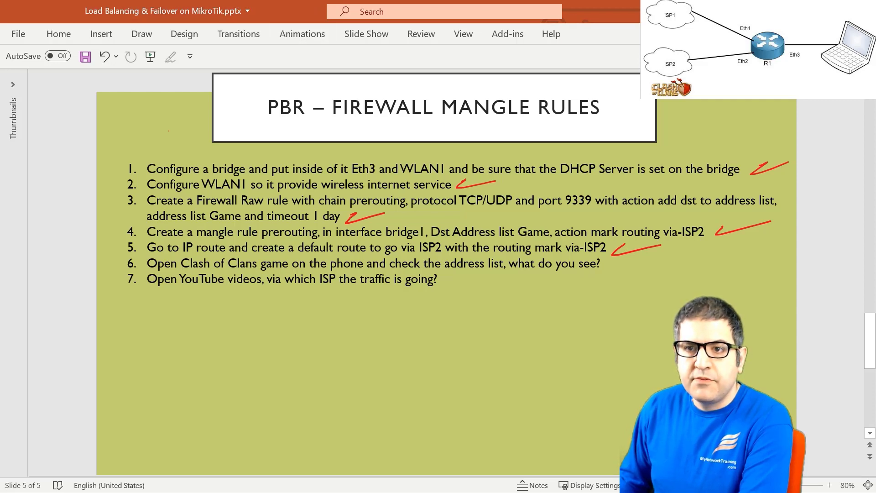
key(alt+Tab)
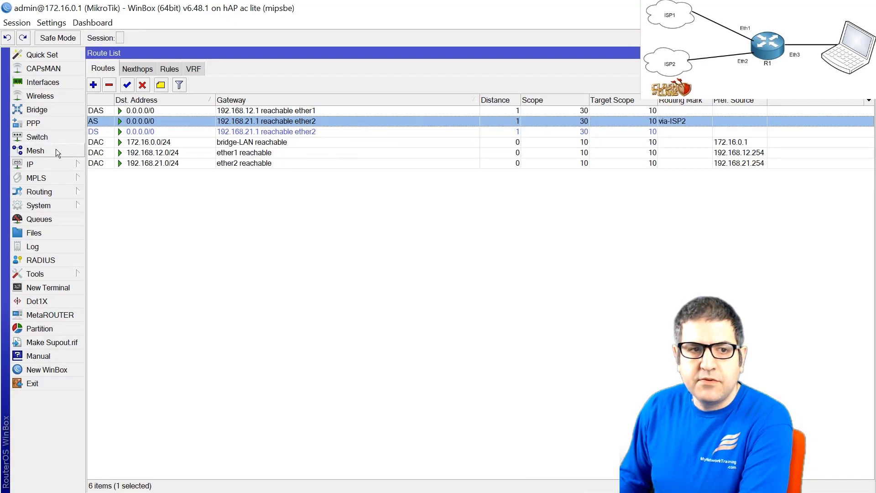
- Check the wireless registration table for the phone connected to wlan1, and close the wireless tables
click(57, 97)
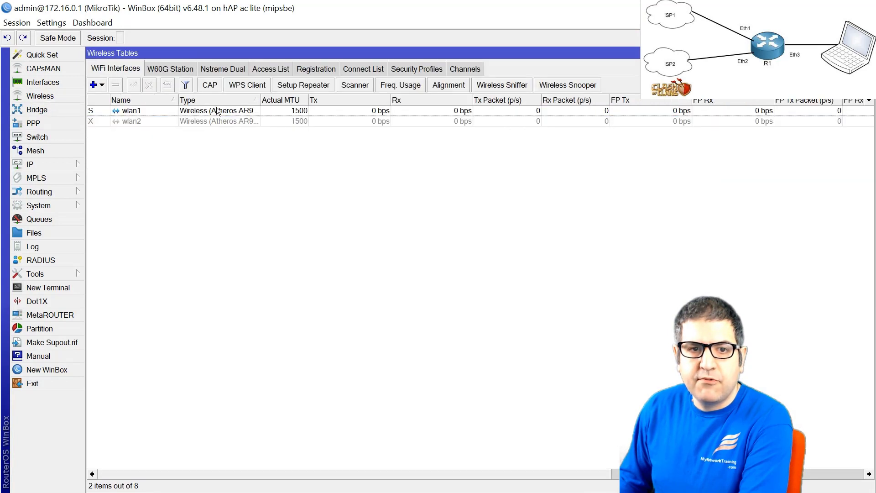
click(313, 67)
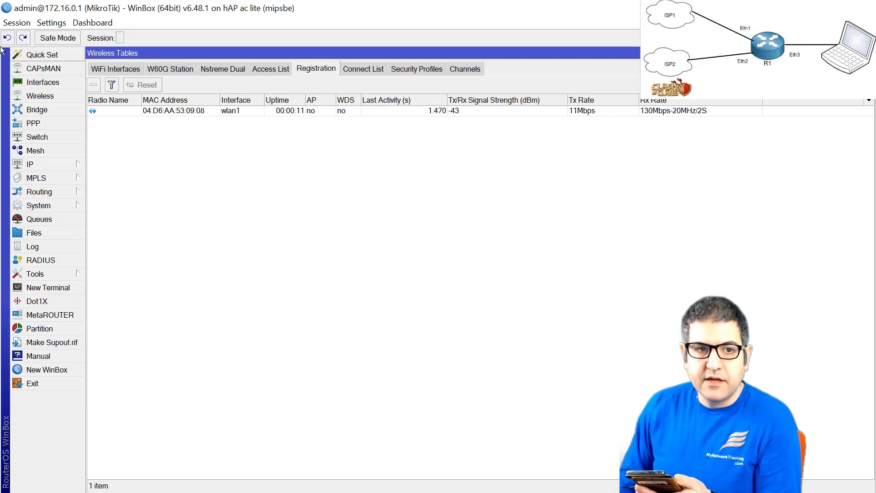
click(174, 109)
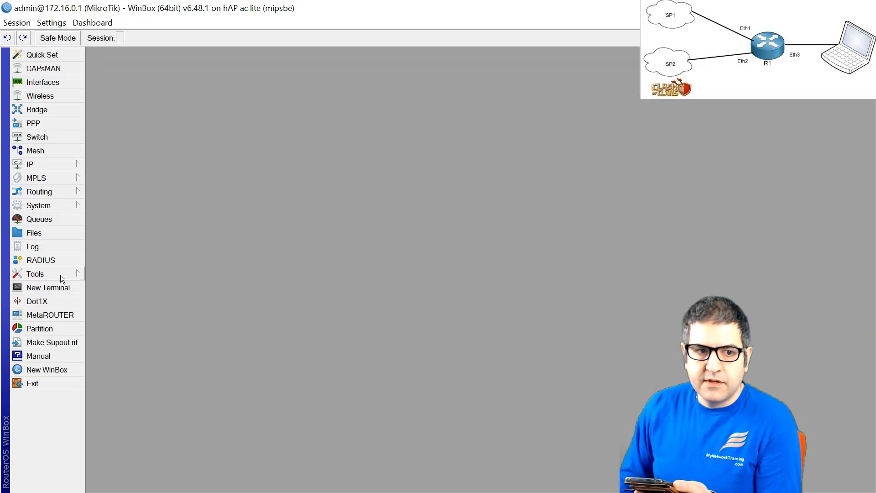
- Open the Torch tool, set its interface to bridge-LAN and maximize its window
click(61, 275)
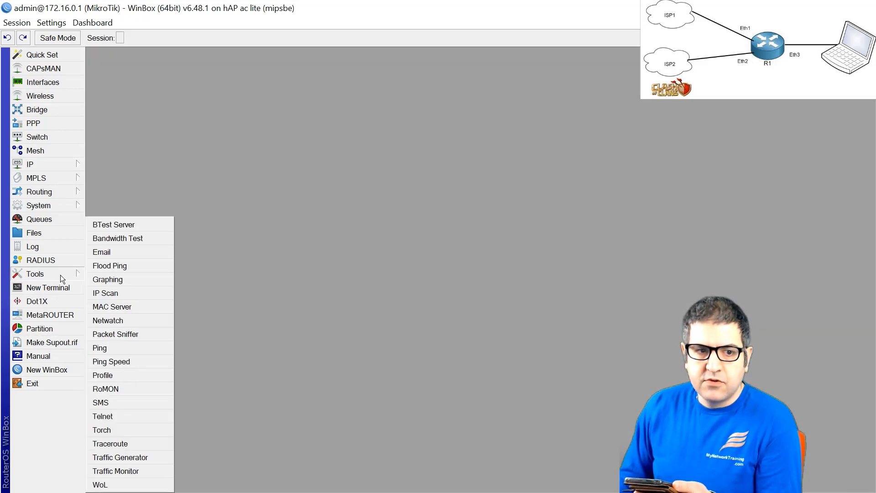
click(133, 428)
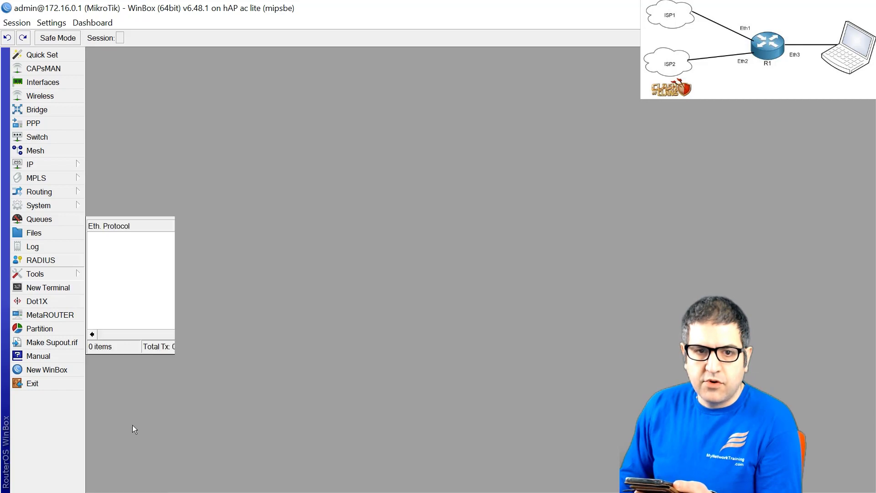
click(196, 85)
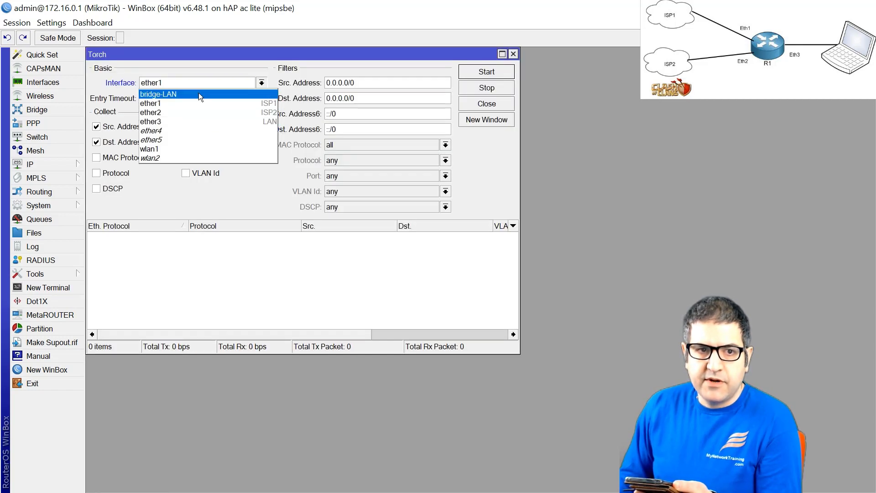
click(199, 94)
click(501, 54)
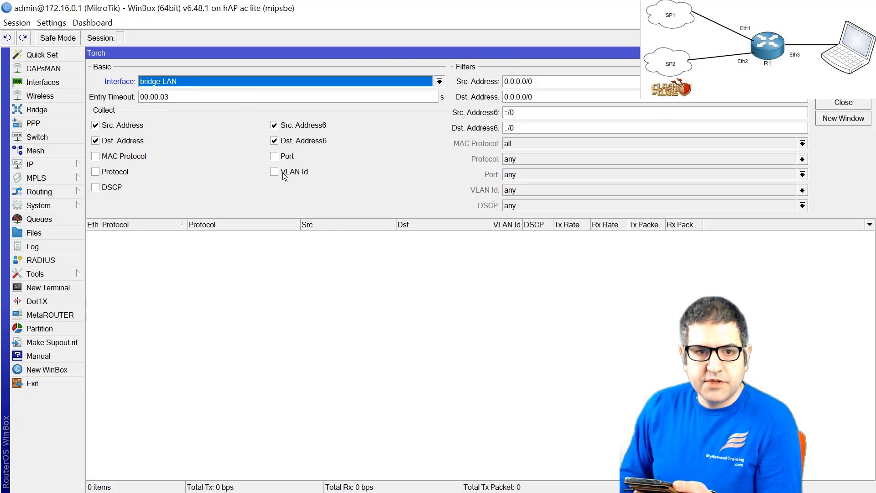
- Enable port collection in Torch, filter on port 9339, and check the port against the PowerPoint slide before returning to WinBox
click(279, 157)
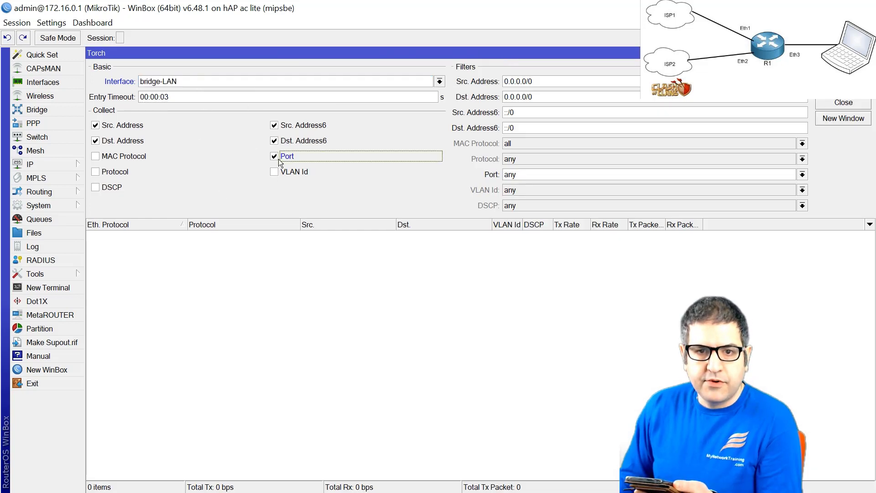
double_click(531, 174)
text(93)
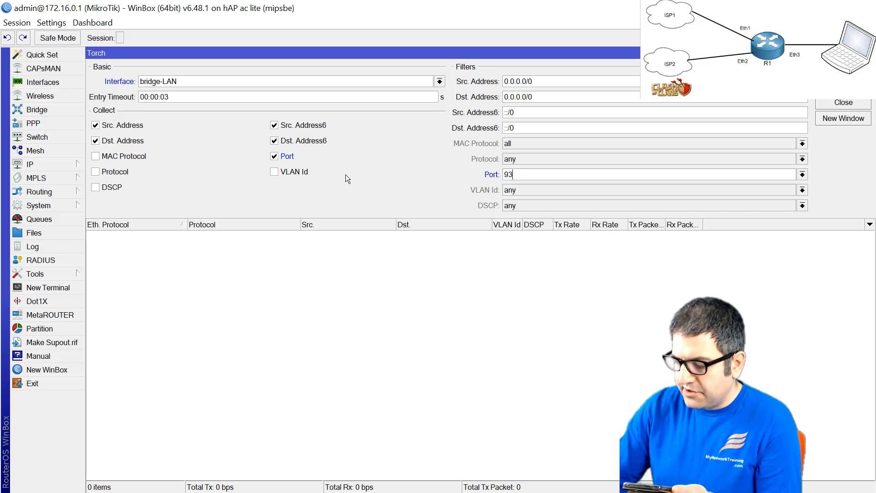
text(39)
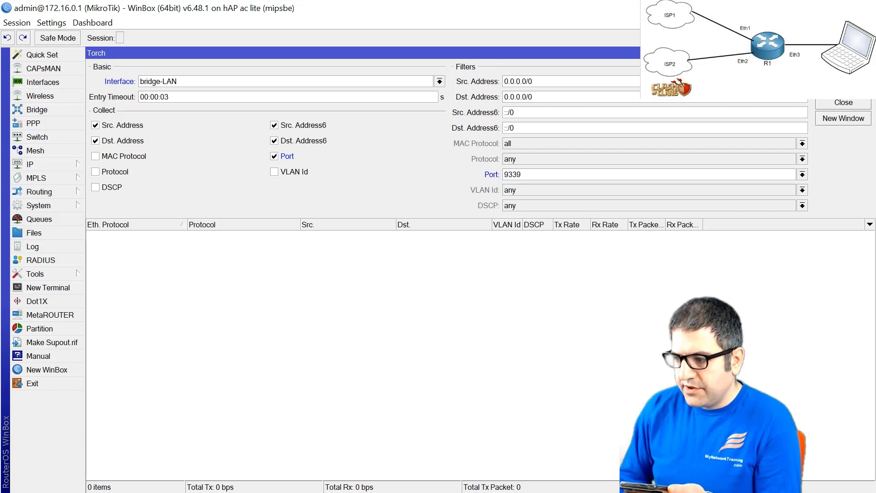
key(alt+Tab)
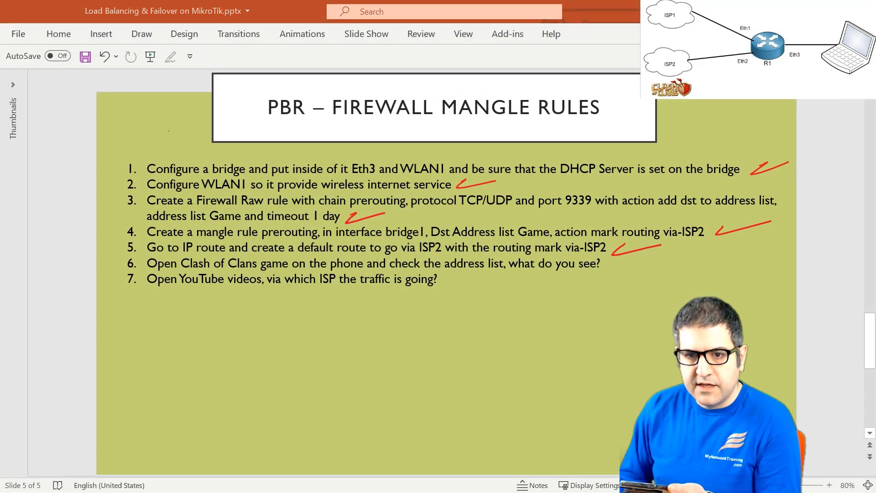
key(alt+Tab)
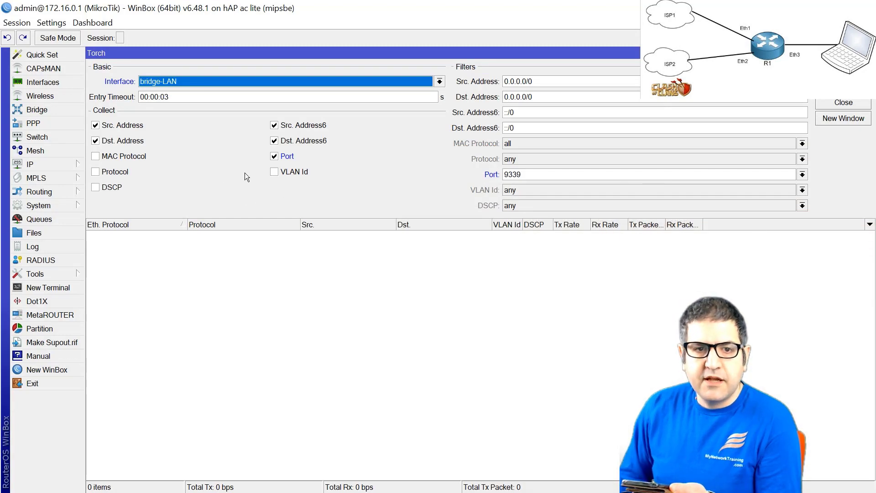
- Turn off IPv6 source and destination address collection, start Torch, and examine the captured game connection's destination
click(302, 141)
click(300, 126)
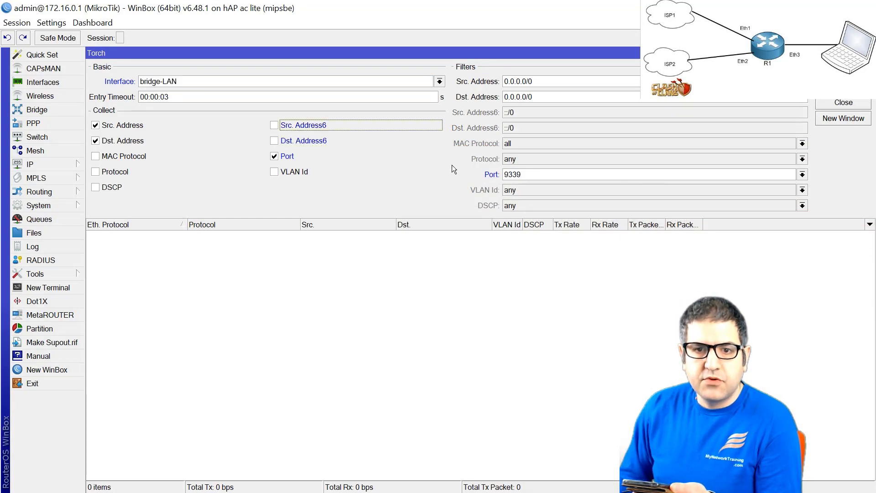
double_click(539, 178)
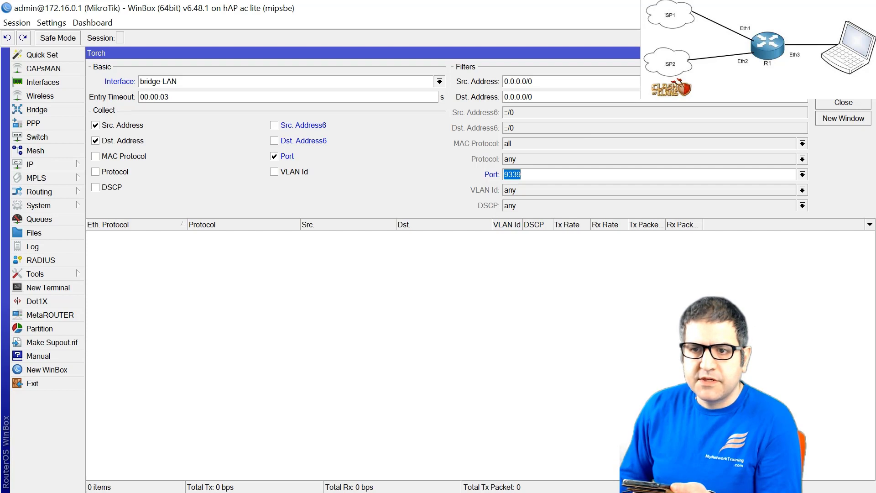
key(Return)
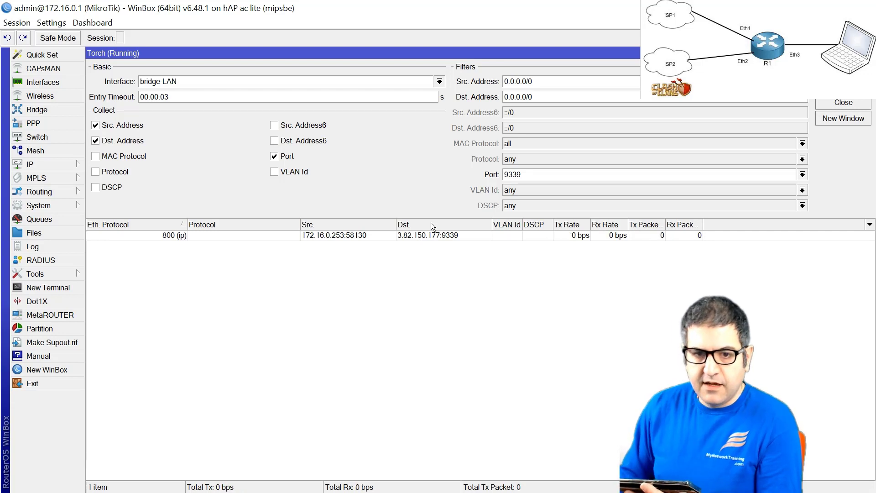
click(443, 235)
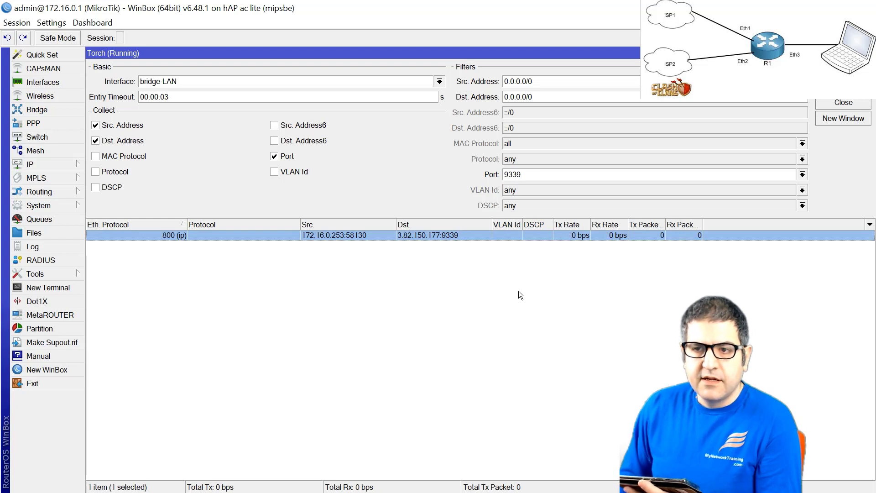
- Examine the Game entry in the firewall address lists and move the Firewall window below the Torch results for comparison
click(52, 164)
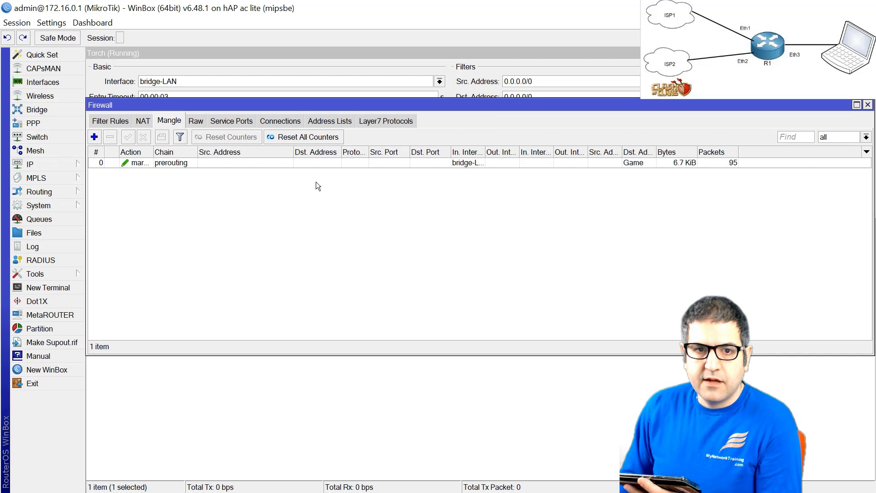
click(332, 120)
click(194, 165)
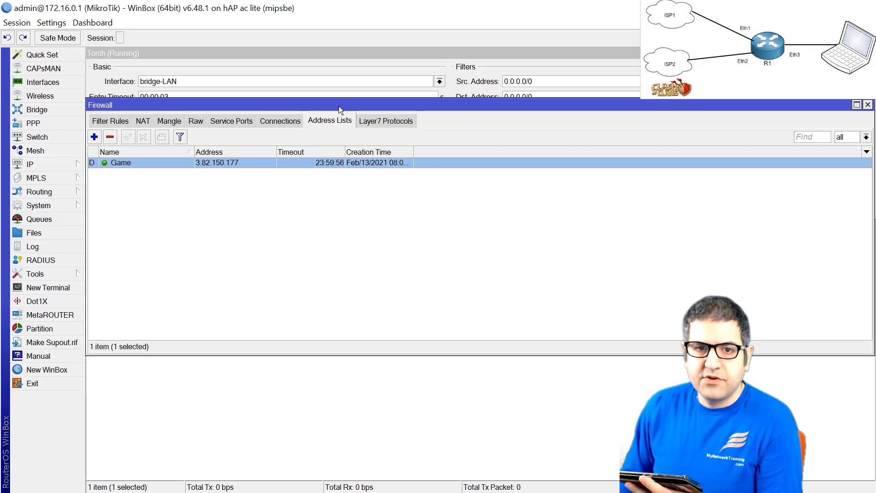
drag(338, 106, 375, 266)
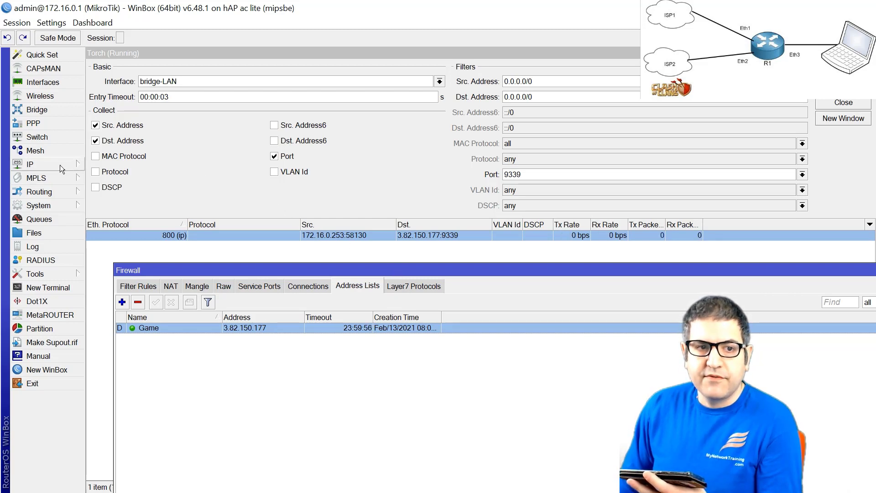
- Open the interface list to check the traffic on ether2 (ISP2), and return to WinBox after reviewing the PowerPoint task list
click(57, 84)
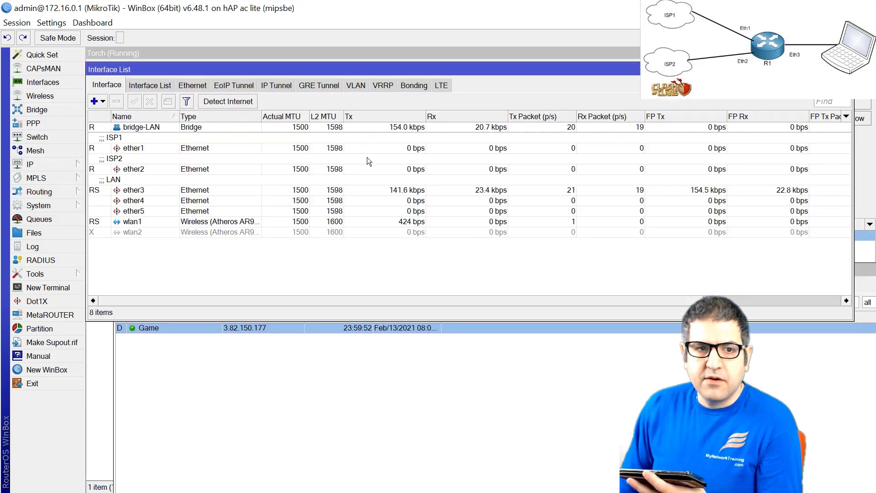
click(199, 171)
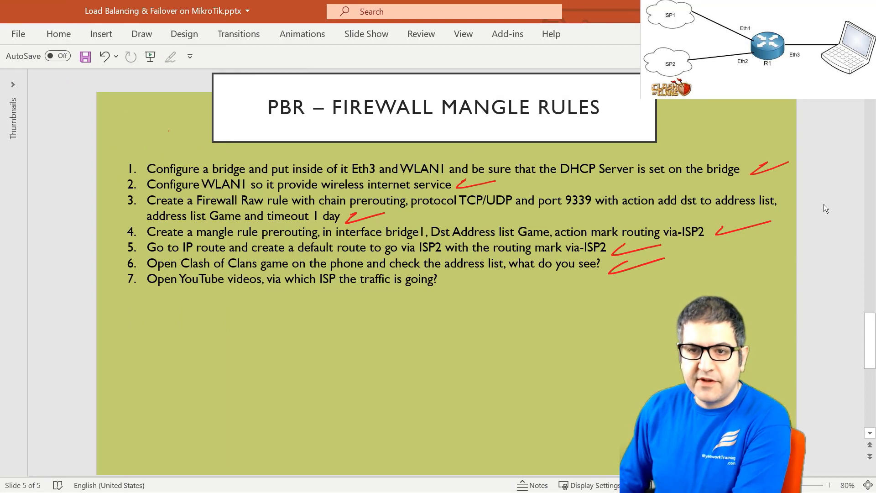
key(alt+Tab)
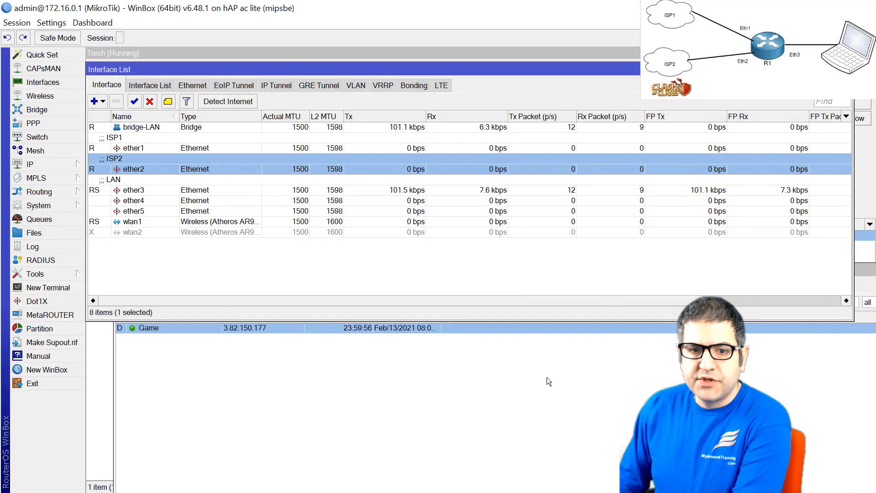
- Compare the Game address list entry with the live interface traffic, and close the Firewall window
click(513, 369)
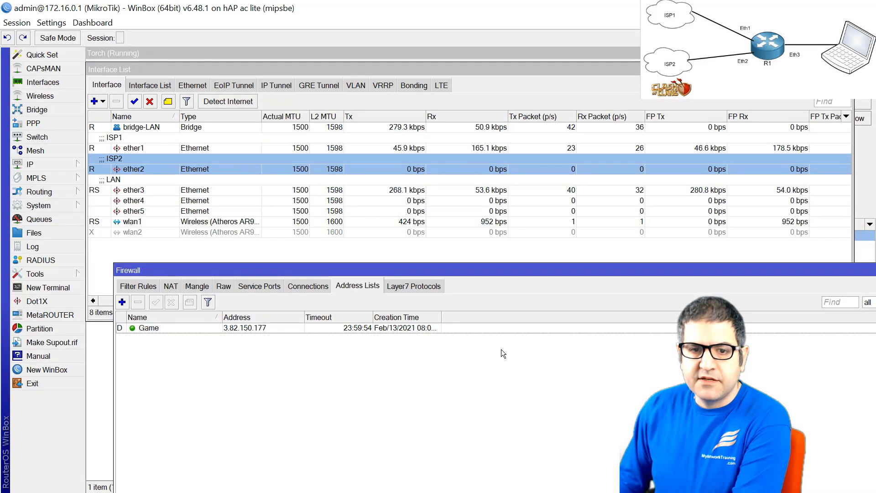
click(374, 329)
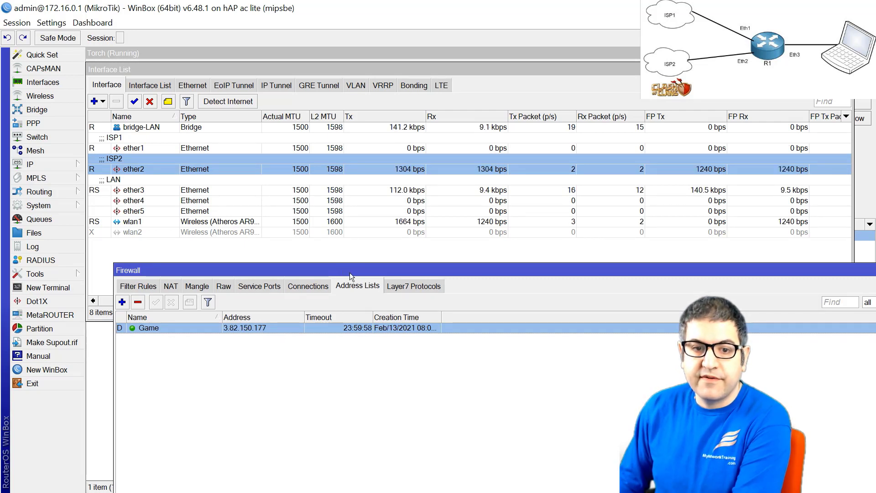
drag(367, 265, 353, 209)
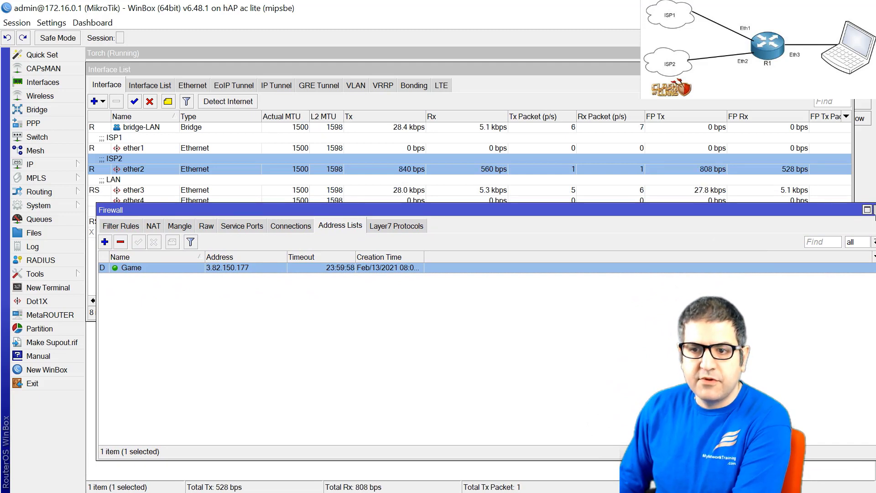
drag(874, 218, 825, 211)
click(825, 211)
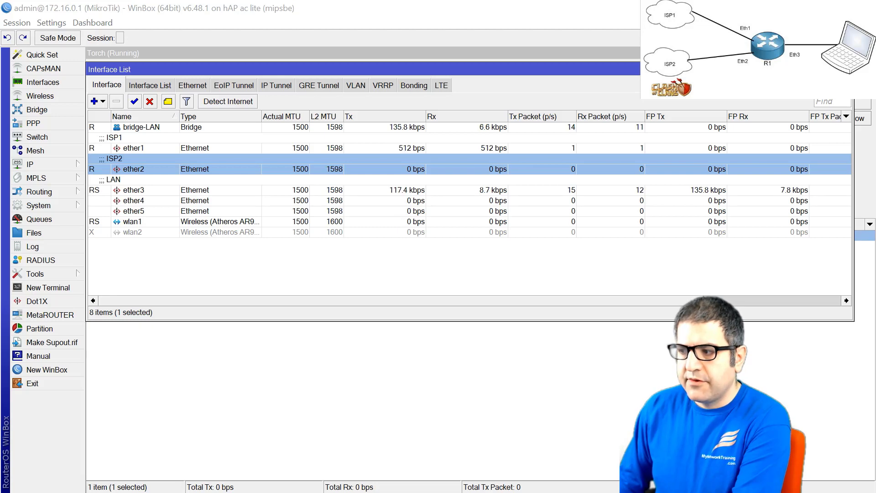
- Switch to Firefox, load youtube.com, and bring WinBox back with its interface list positioned over the browser page
key(alt+Tab)
text(youtube)
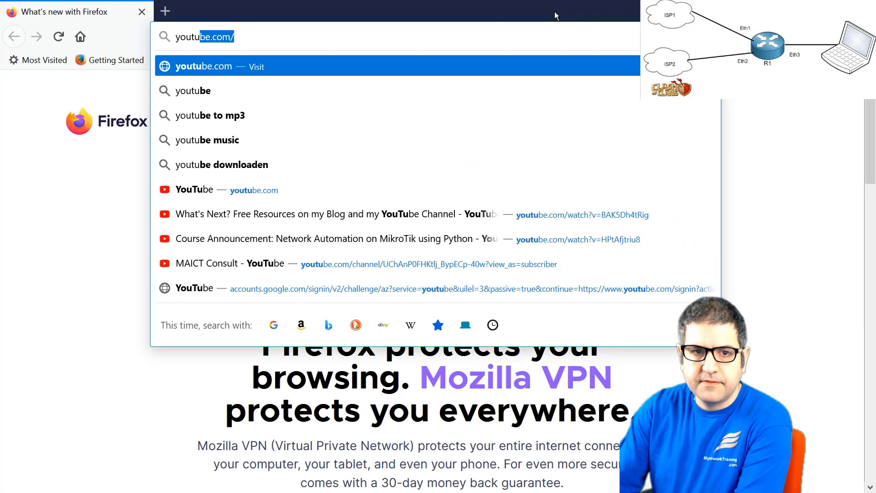
key(Return)
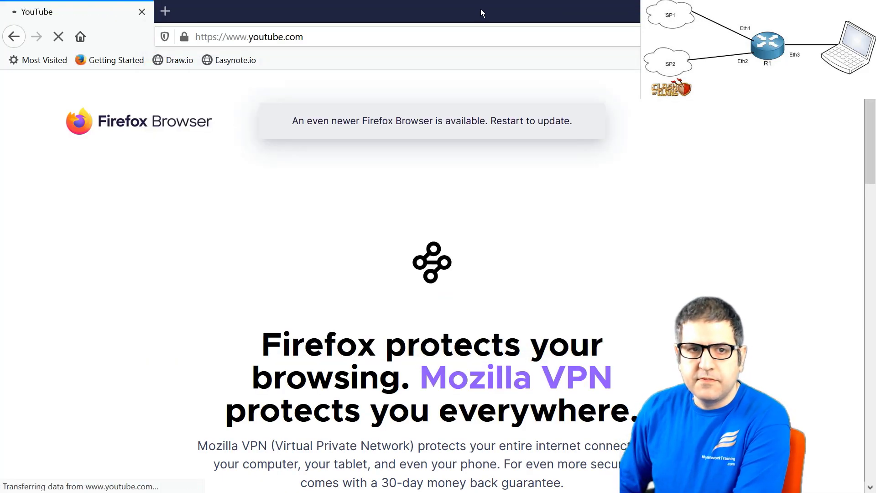
key(alt+Tab)
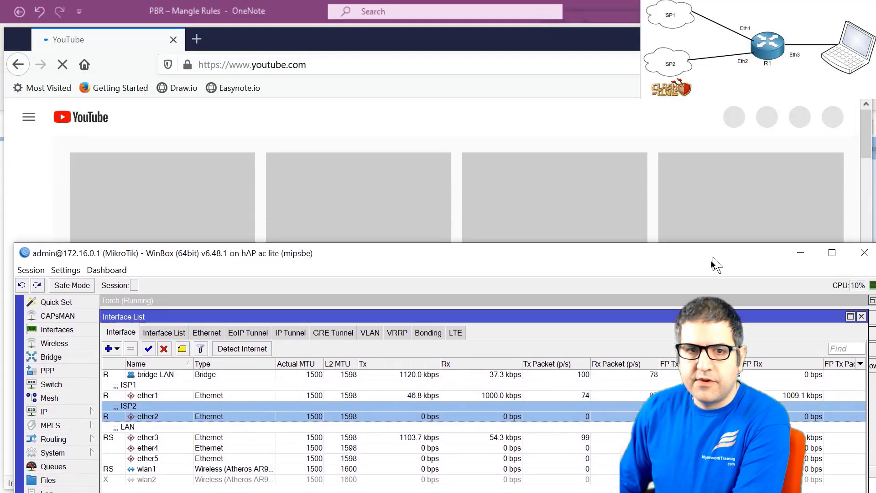
drag(712, 260, 711, 177)
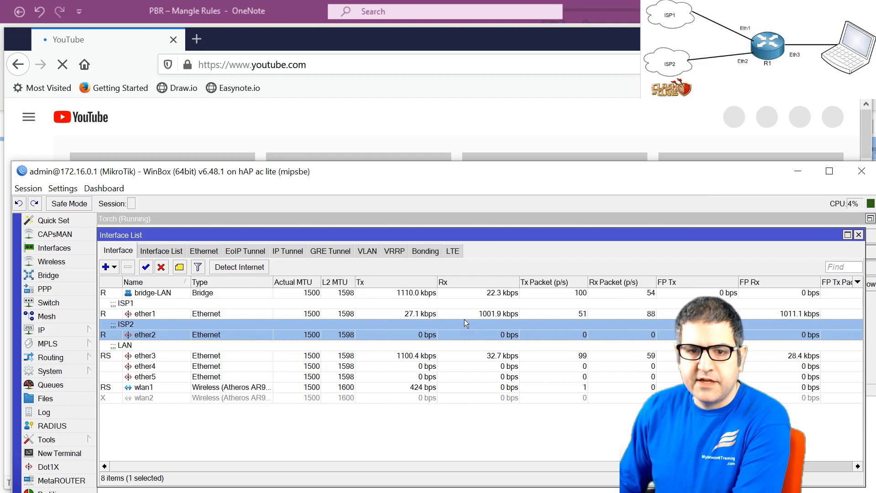
- Compare the YouTube traffic on ether1 (ISP1) and ether2 (ISP2), close the YouTube page and maximize WinBox
click(496, 315)
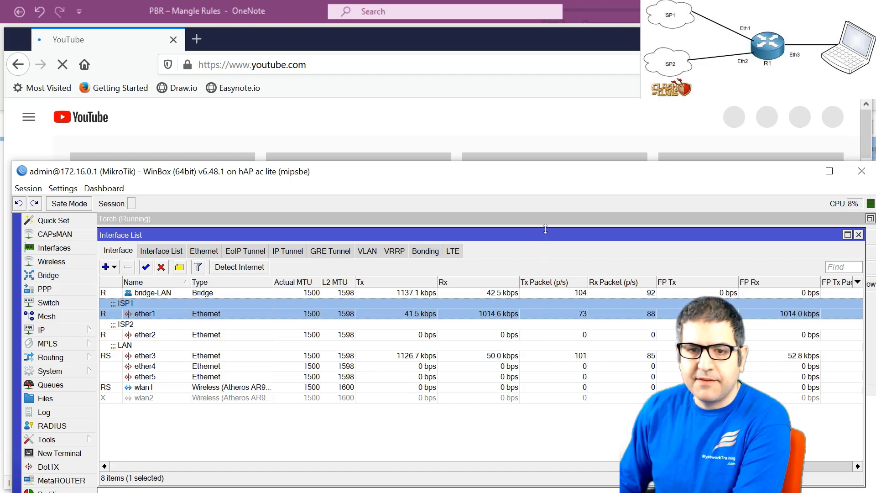
mouse_move(541, 236)
mouse_down()
mouse_move(535, 291)
mouse_move(534, 249)
mouse_up()
mouse_move(549, 166)
mouse_down()
mouse_move(494, 231)
mouse_move(571, 372)
mouse_move(564, 432)
mouse_move(549, 371)
mouse_move(550, 183)
mouse_up()
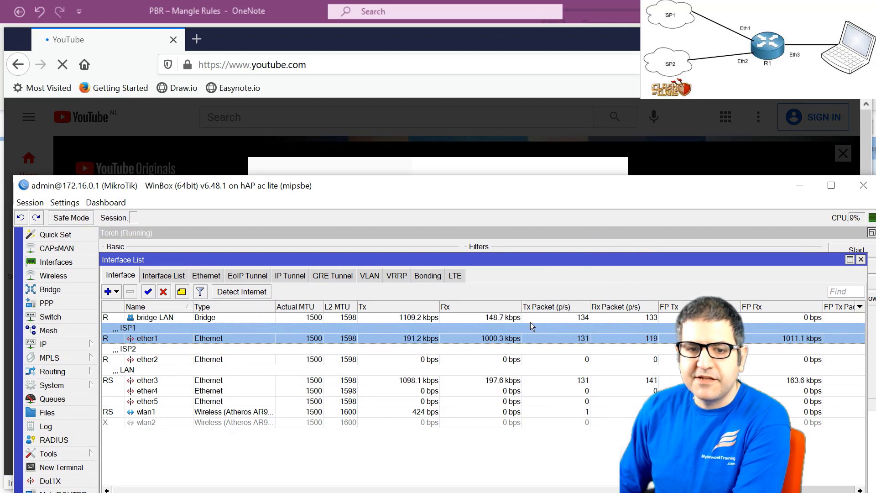
click(479, 358)
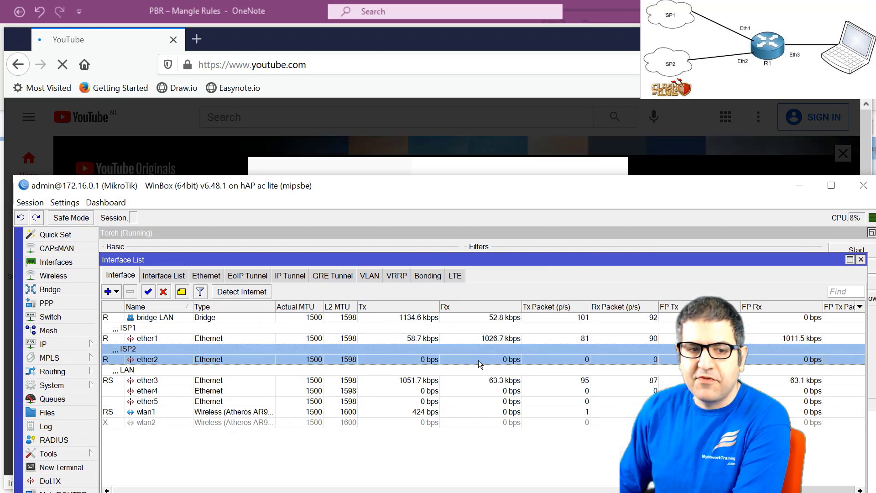
click(497, 339)
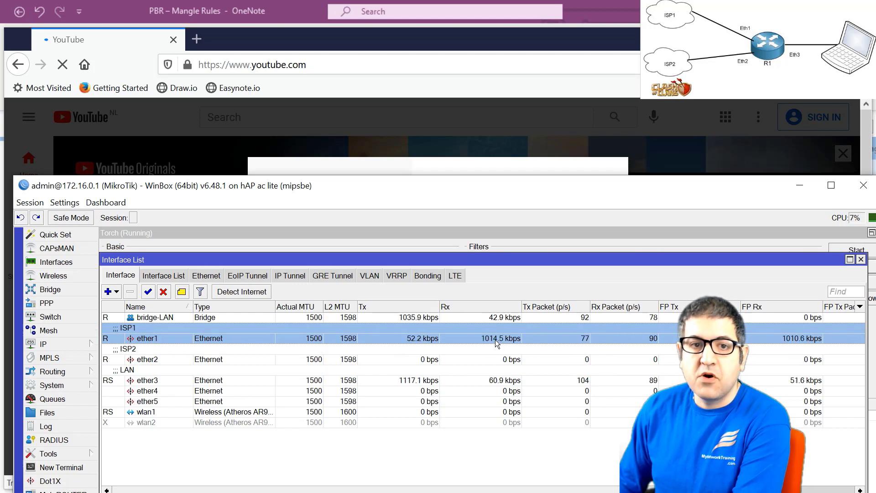
click(173, 44)
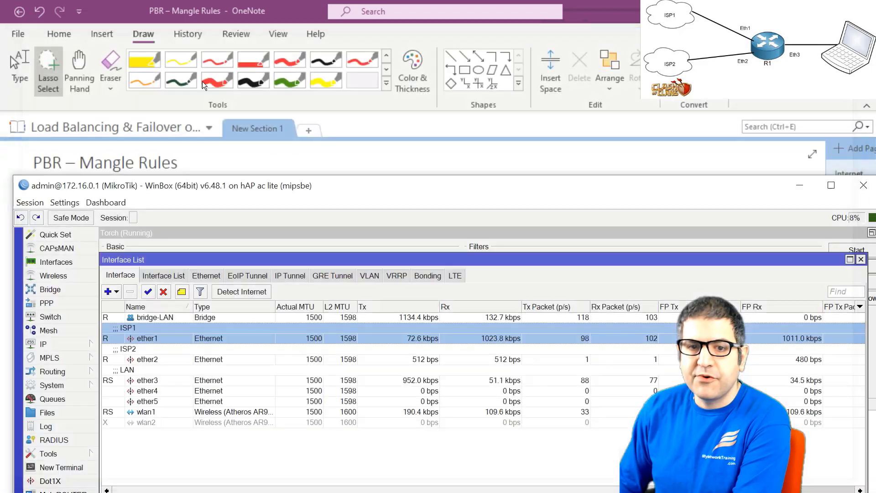
click(822, 191)
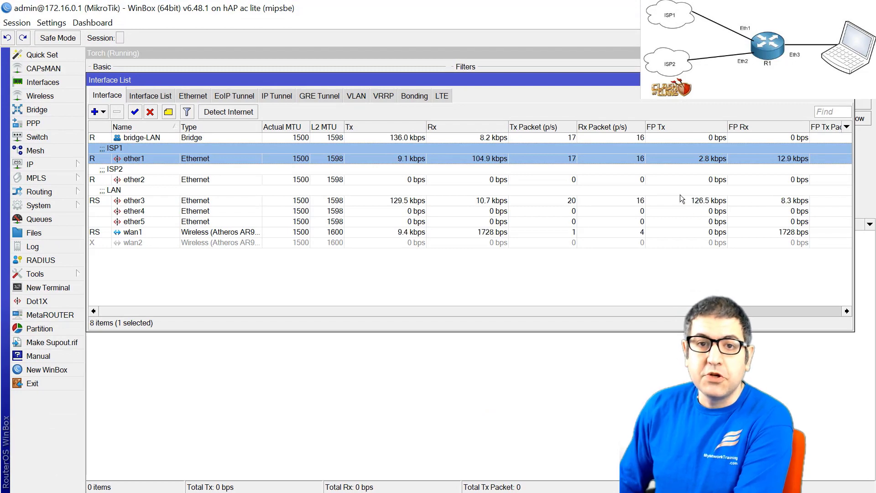